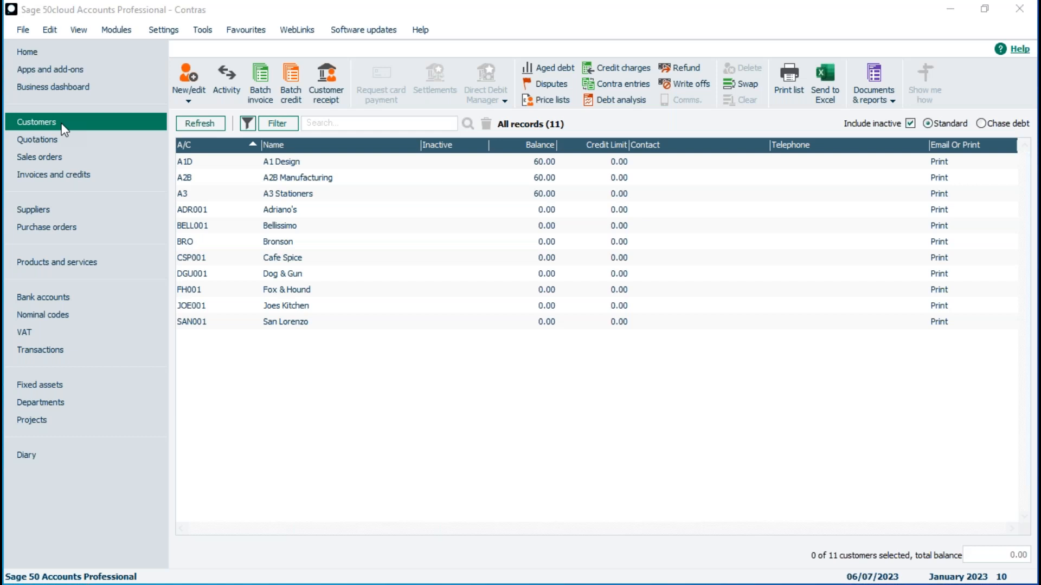
Select A1 Design, A2B Manufacturing and A3 Stationers to check their 180.00 total, then view suppliers
{"action": "left_click", "coordinate": [288, 162]}
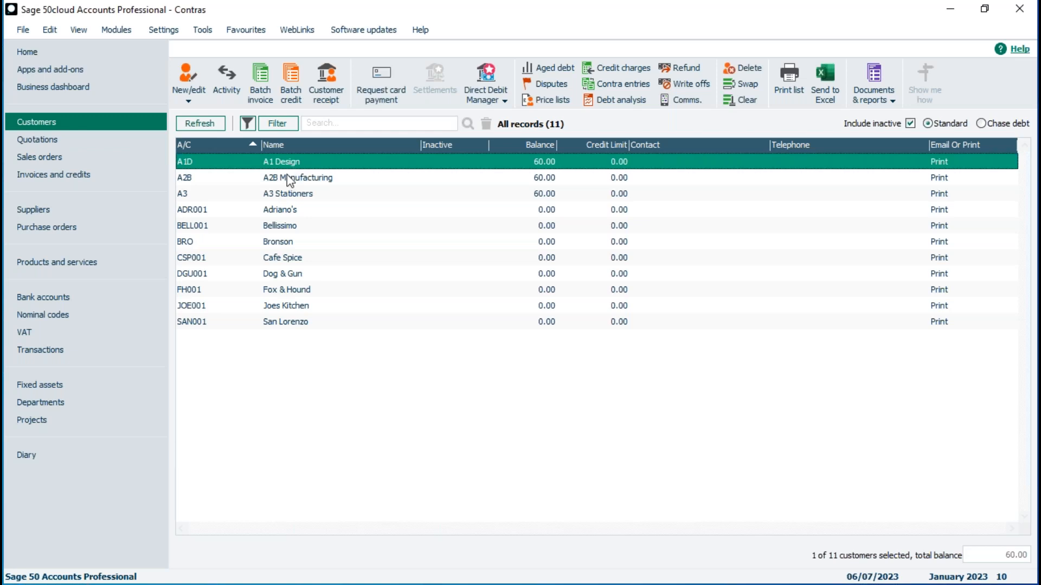
{"action": "left_click", "coordinate": [288, 178]}
{"action": "left_click", "coordinate": [293, 194]}
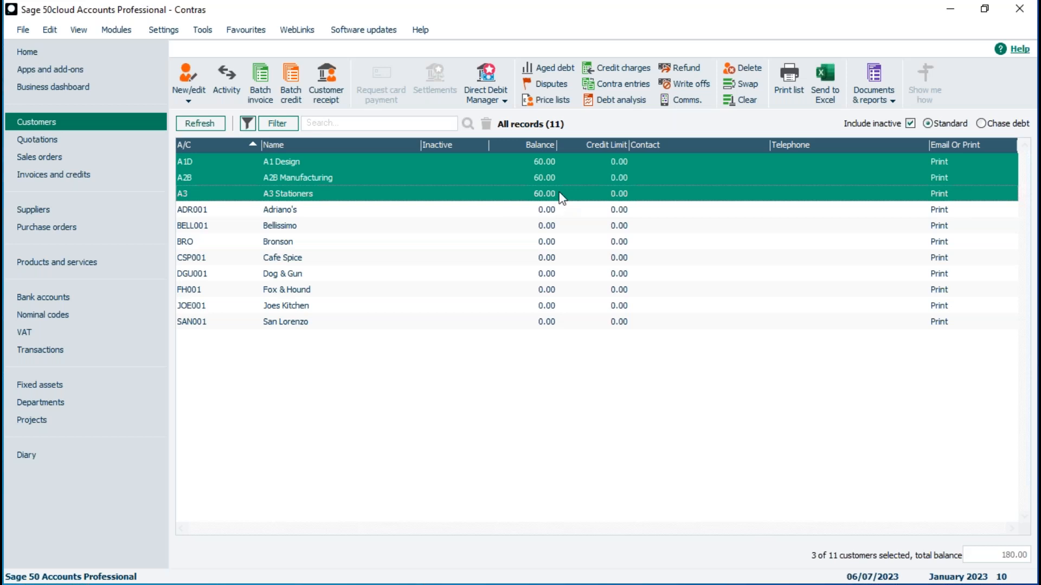
{"action": "left_click", "coordinate": [80, 210]}
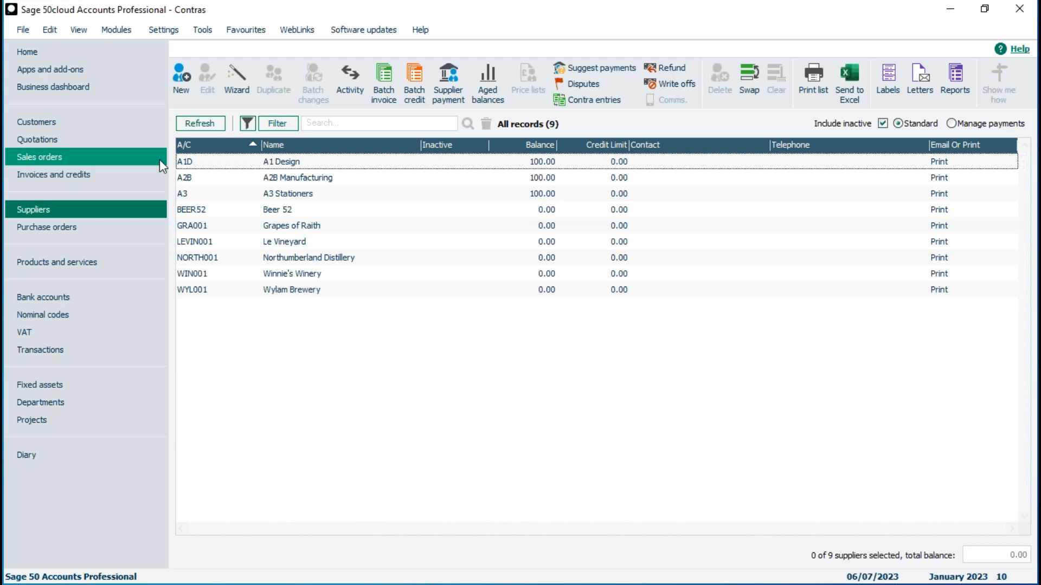
Compare A1 Design's customer balance with its supplier balance, ending on the Customers list
{"action": "left_click", "coordinate": [152, 121]}
{"action": "left_click", "coordinate": [278, 178]}
{"action": "left_click", "coordinate": [281, 193]}
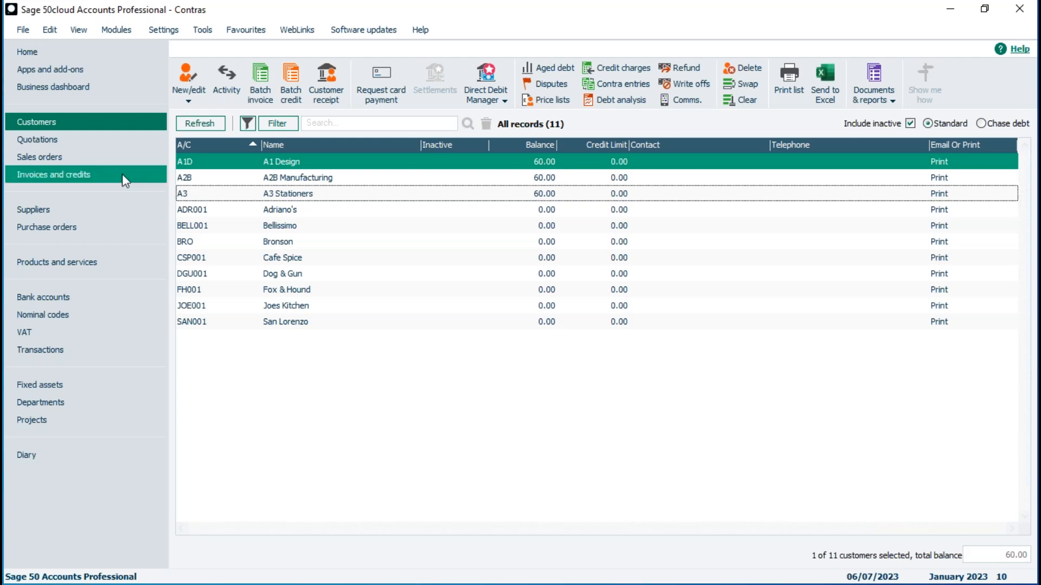
{"action": "left_click", "coordinate": [102, 210]}
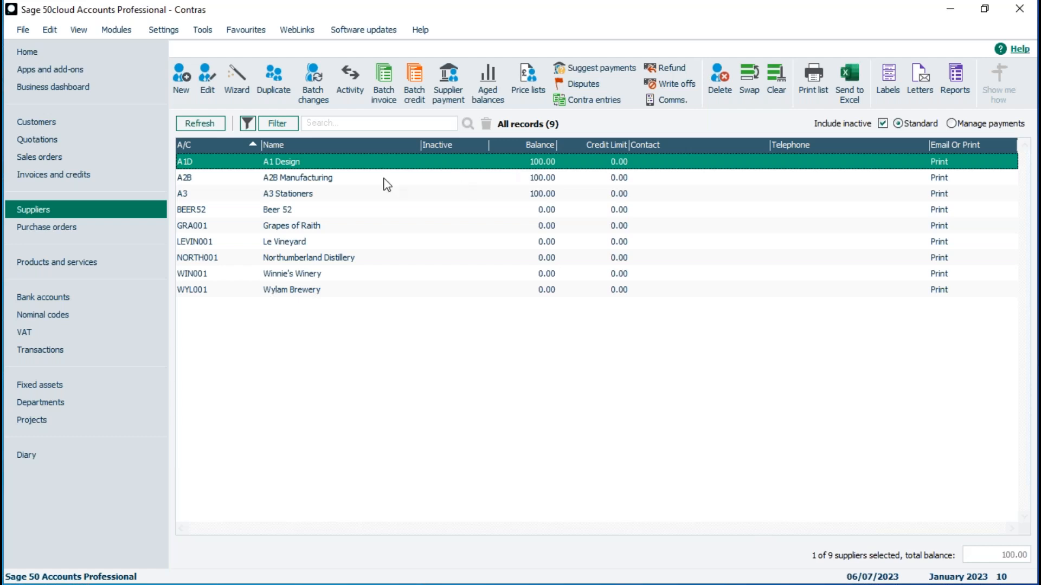
{"action": "left_click", "coordinate": [100, 123]}
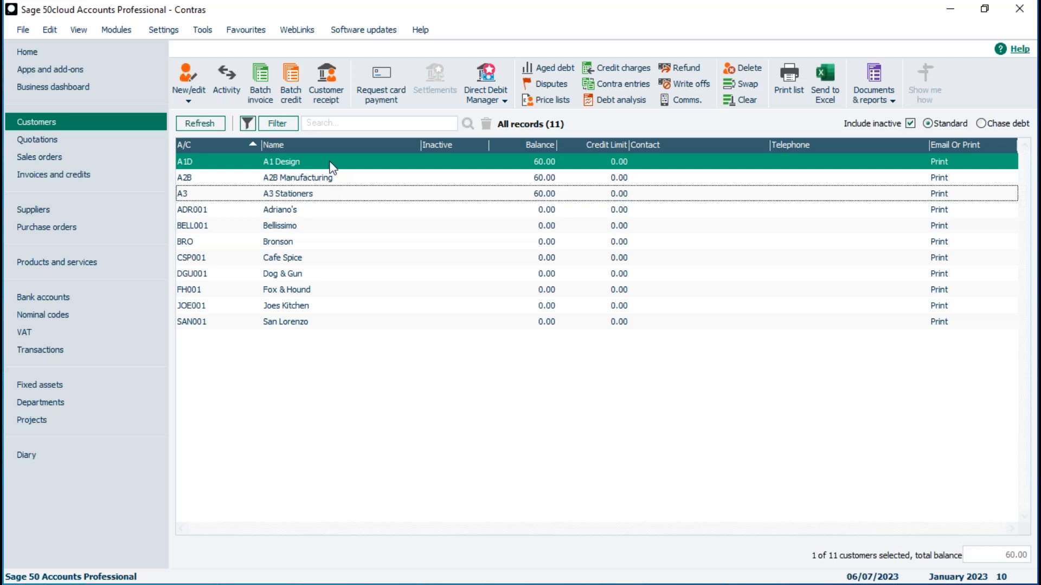
Check which bank accounts a customer receipt offers, then open the Building Society Account record
{"action": "left_click", "coordinate": [67, 300]}
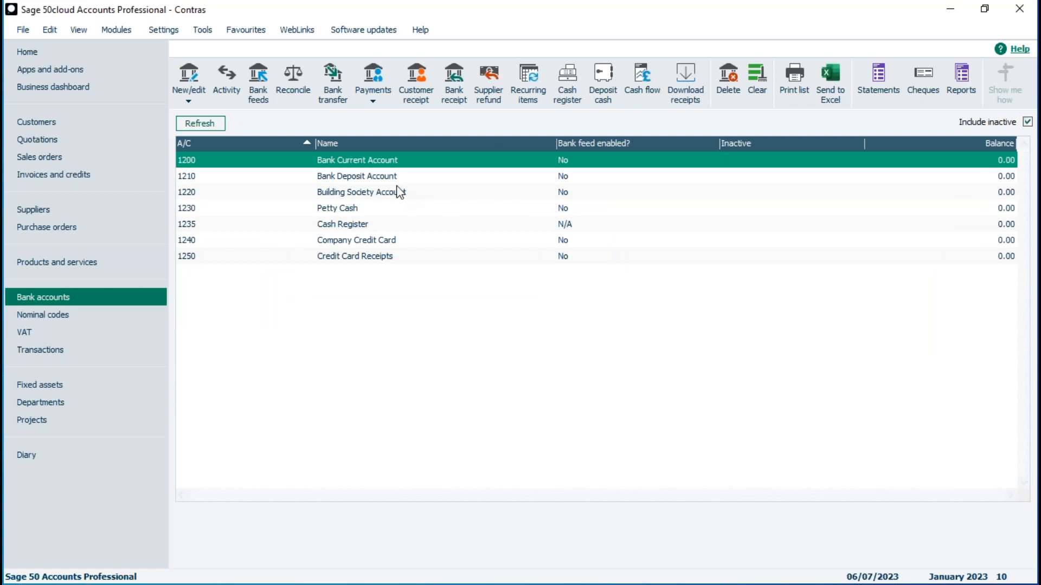
{"action": "left_click", "coordinate": [414, 89]}
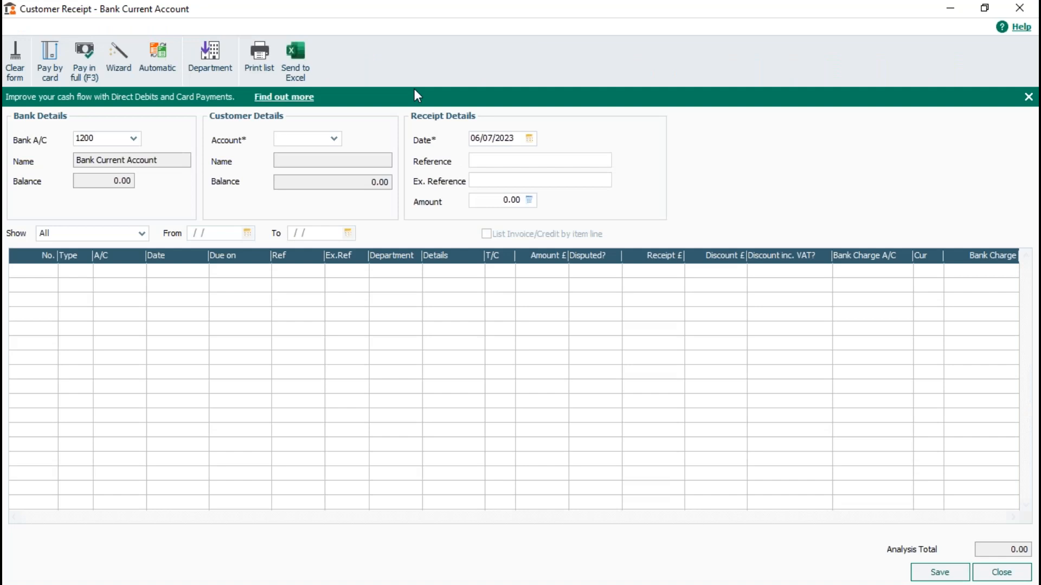
{"action": "left_click", "coordinate": [133, 140]}
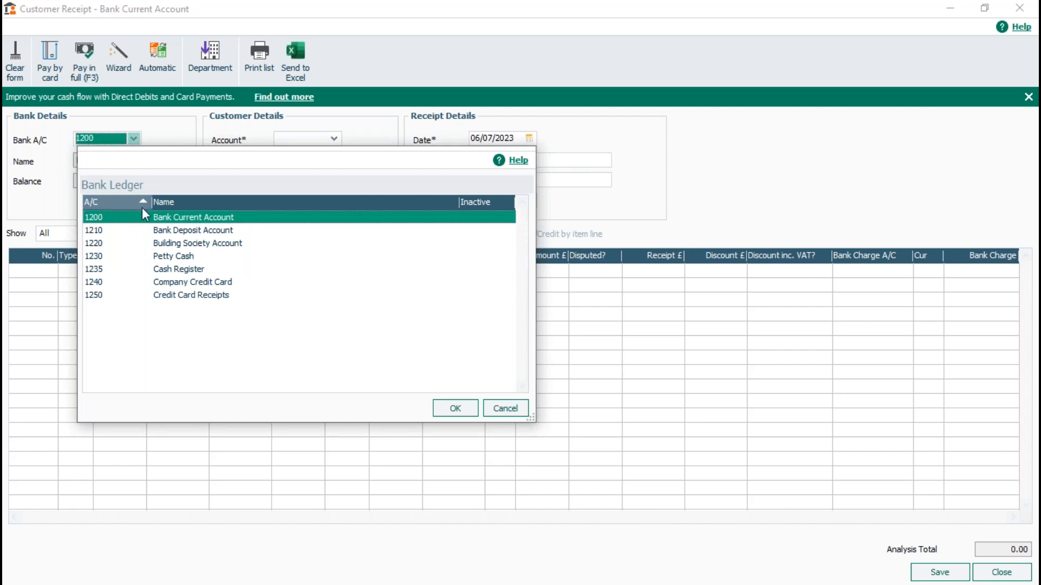
{"action": "left_click", "coordinate": [514, 412]}
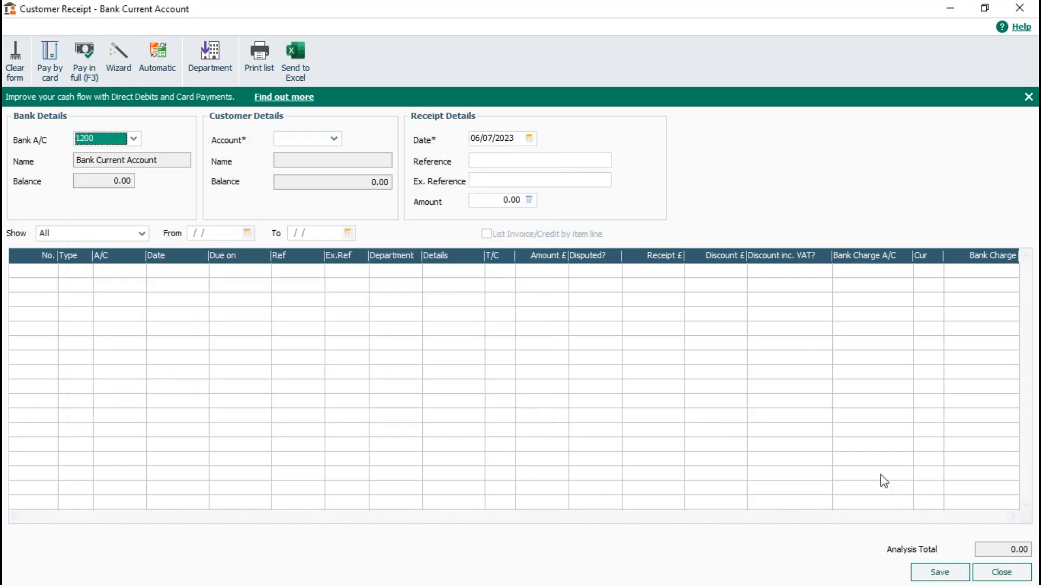
{"action": "left_click", "coordinate": [1001, 572]}
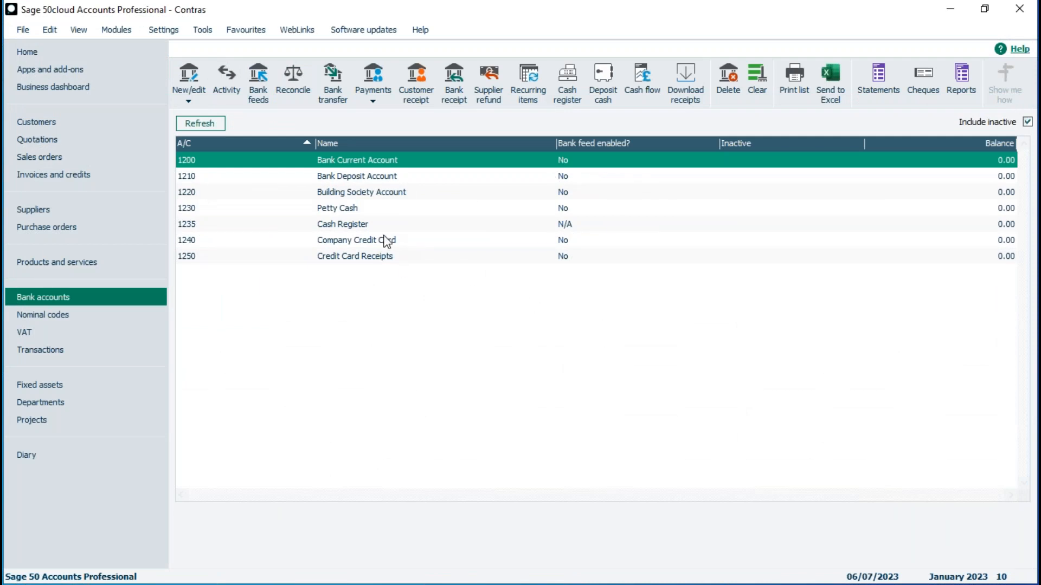
{"action": "double_click", "coordinate": [331, 193]}
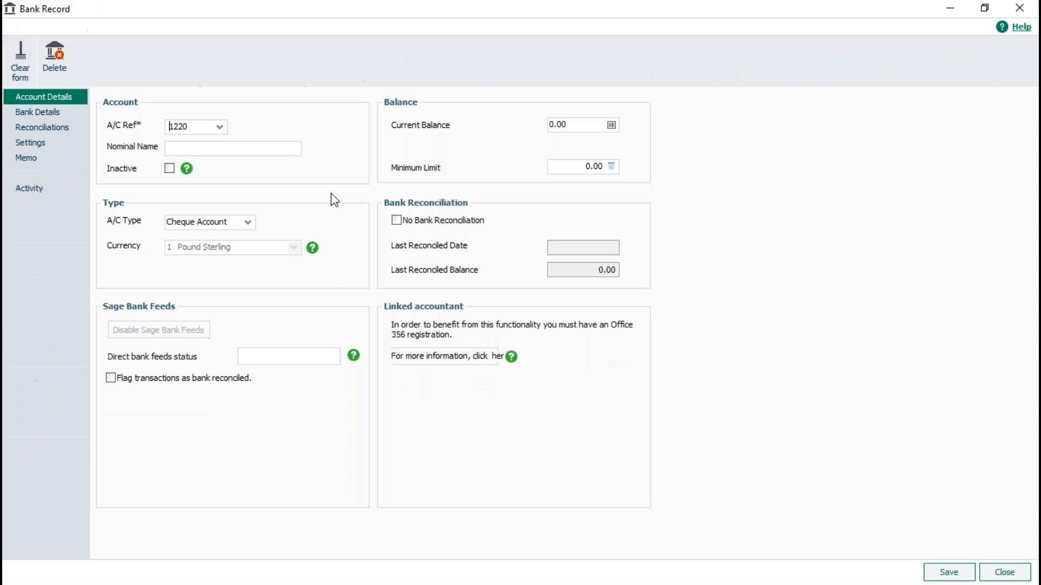
Rename bank account 1220 from Building Society Account to 'Contra' and save it
{"action": "key", "text": "Tab"}
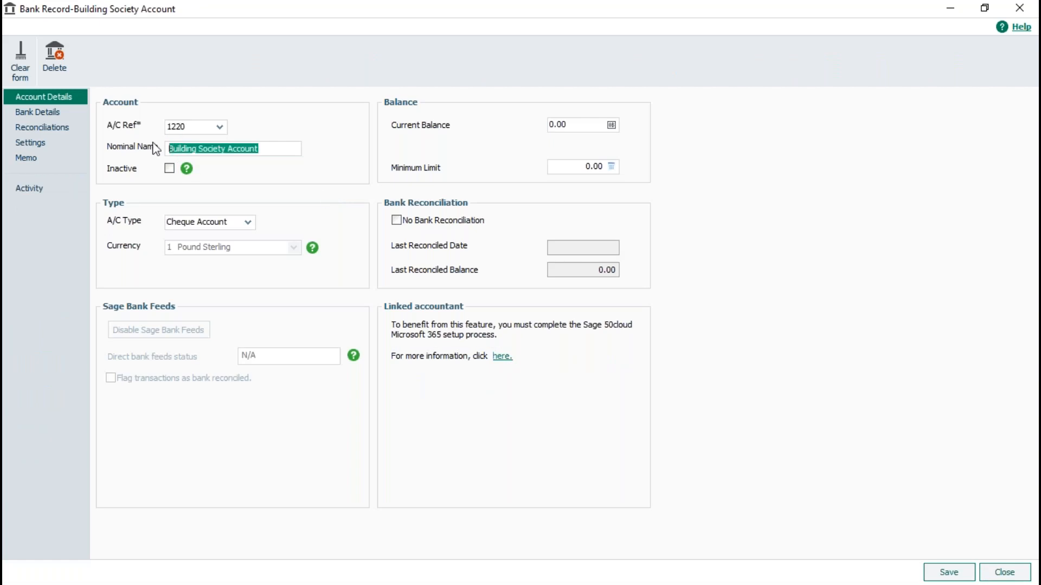
{"action": "type", "text": "Contra"}
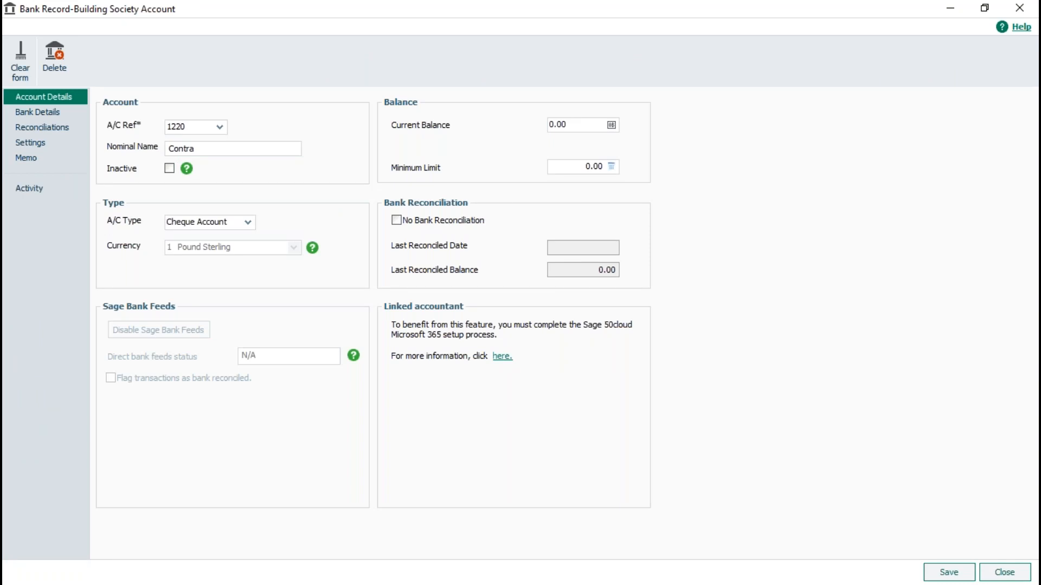
{"action": "left_click", "coordinate": [949, 574]}
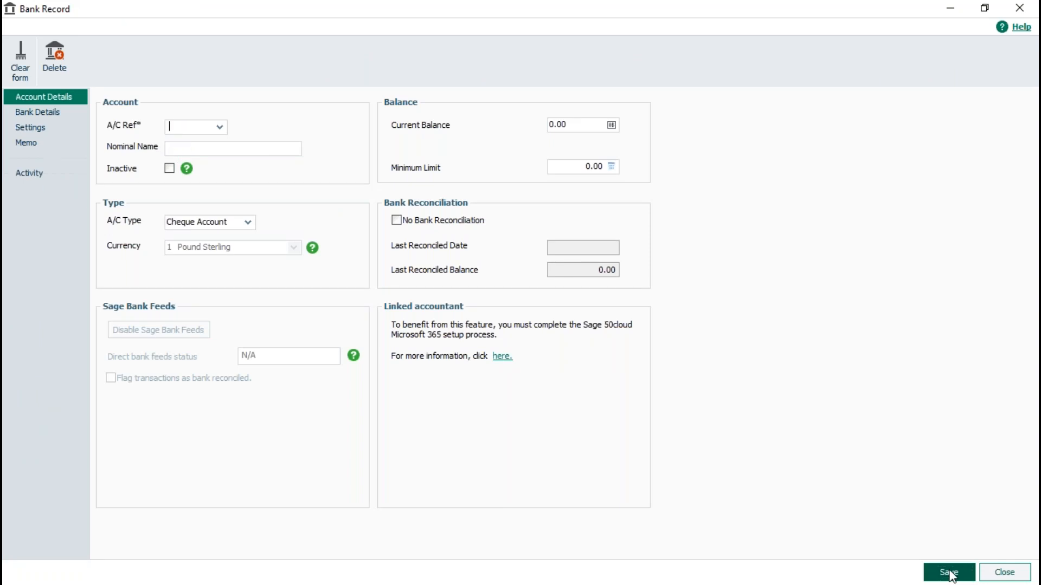
{"action": "left_click", "coordinate": [1004, 574]}
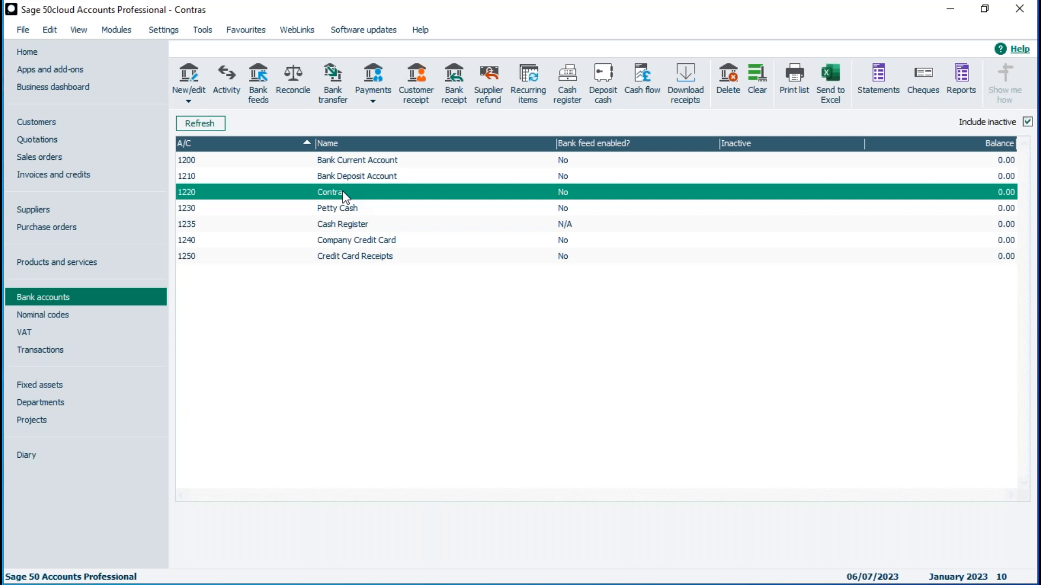
{"action": "left_click", "coordinate": [416, 87]}
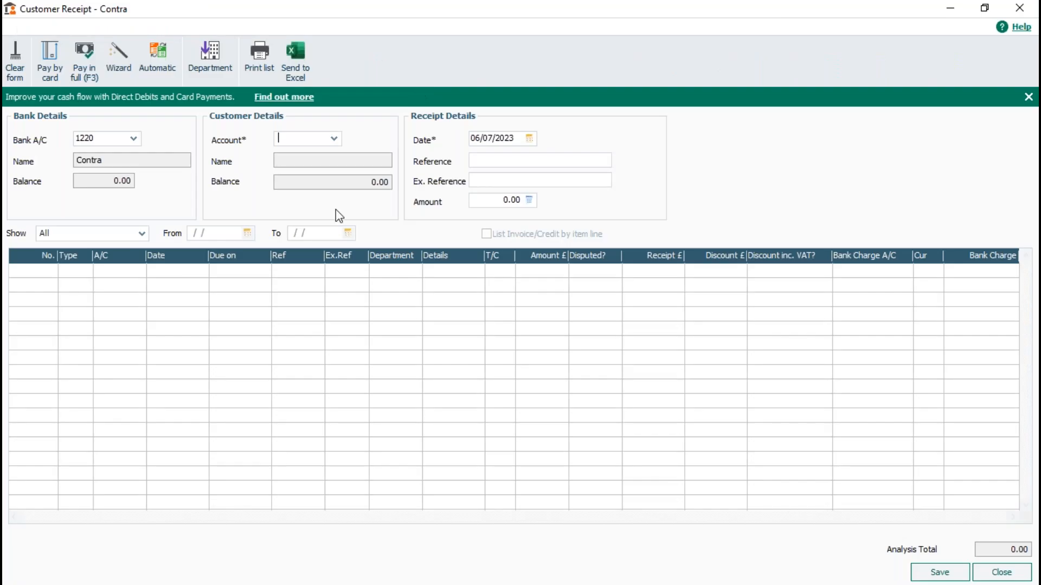
Receive A1 Design's 60.00 invoice in full into account 1220, referenced 'Contra'
{"action": "left_click", "coordinate": [334, 139]}
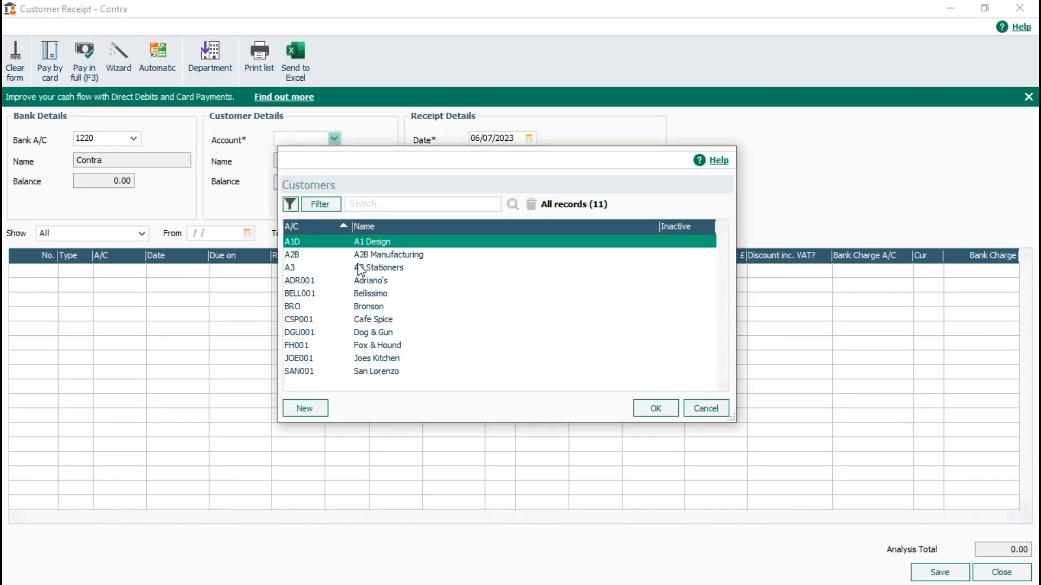
{"action": "double_click", "coordinate": [378, 246]}
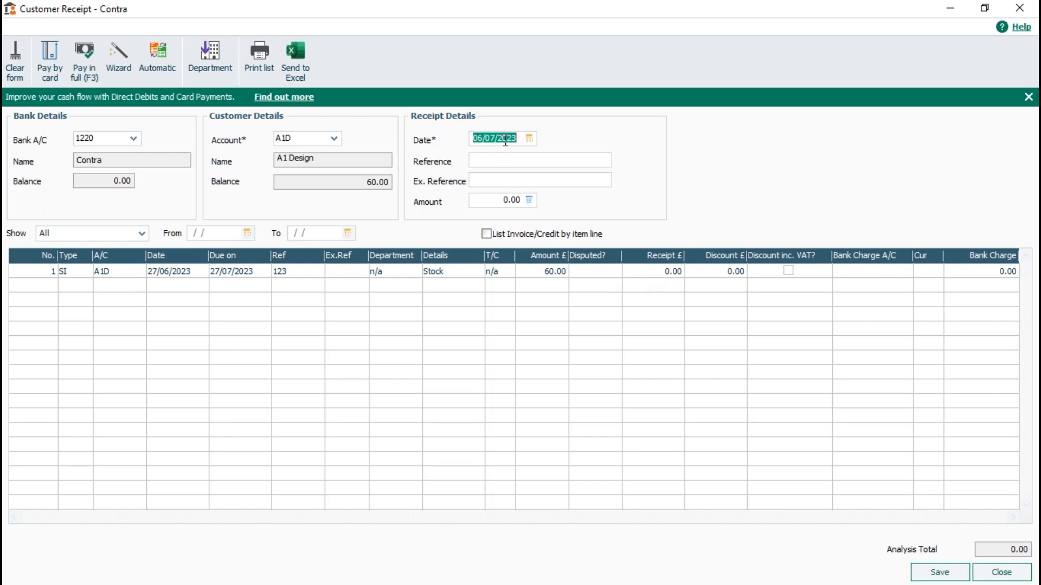
{"action": "left_click", "coordinate": [506, 159]}
{"action": "type", "text": "Contra"}
{"action": "left_click", "coordinate": [654, 273]}
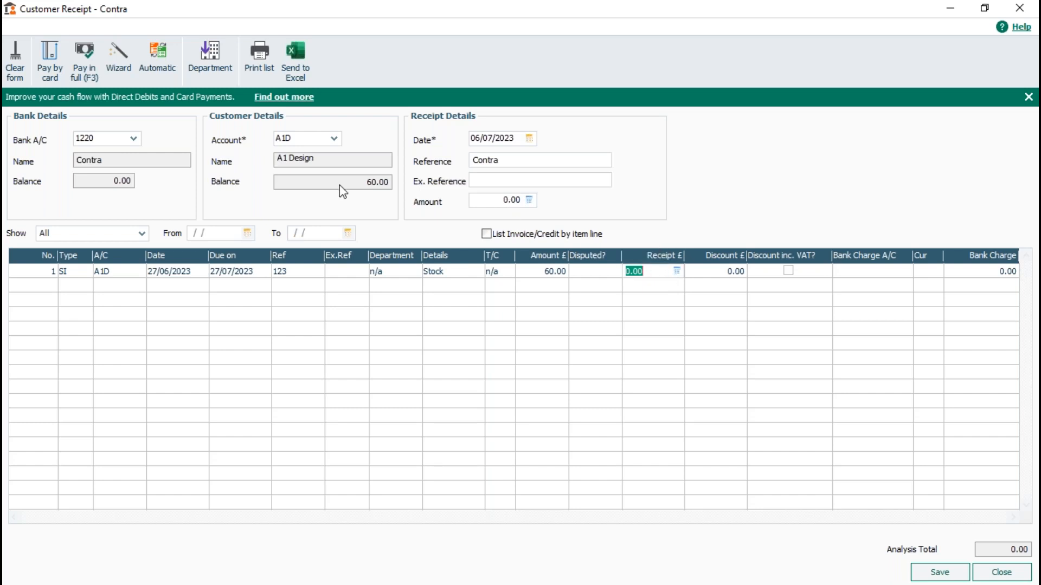
{"action": "left_click", "coordinate": [82, 52]}
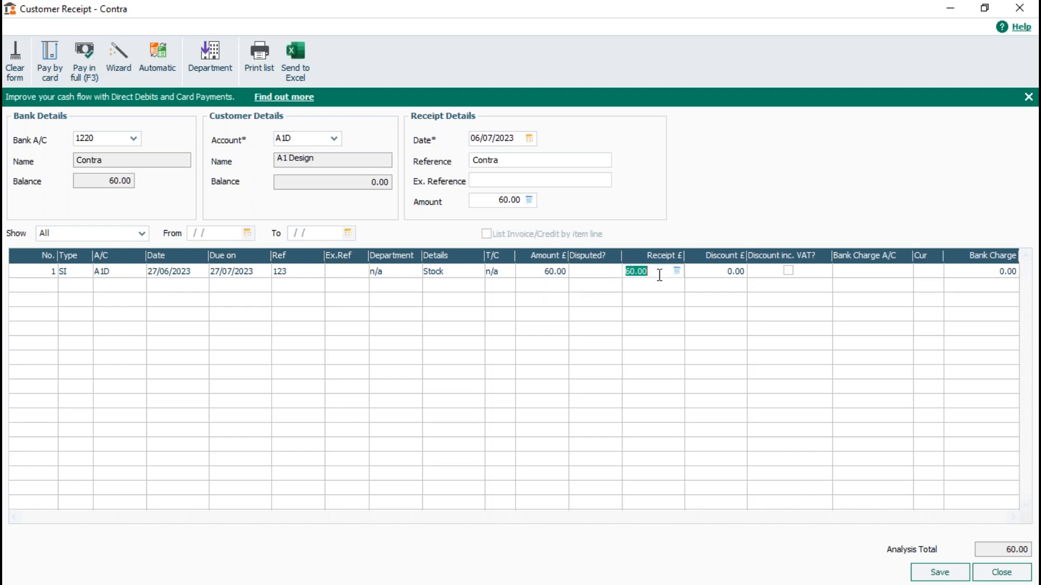
{"action": "left_click", "coordinate": [939, 573]}
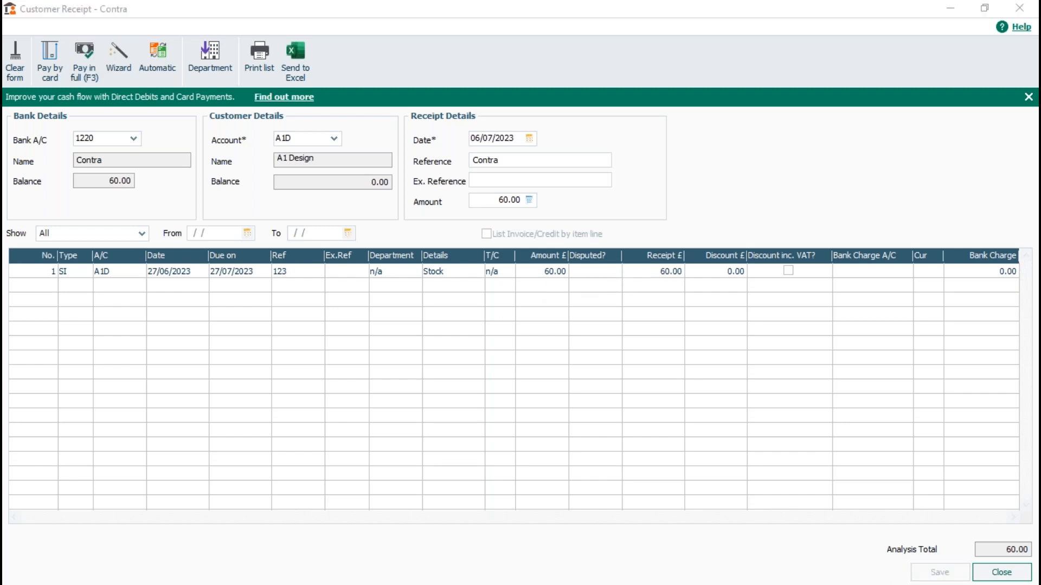
{"action": "left_click", "coordinate": [1011, 575]}
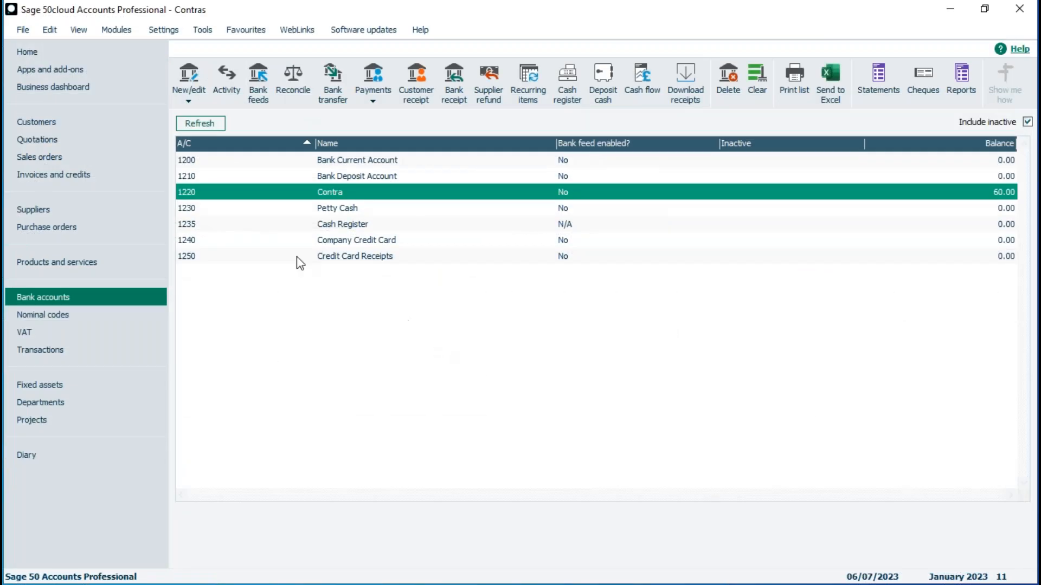
Confirm A1 Design now shows 0.00, then view the bank accounts list with Contra at 60.00
{"action": "left_click", "coordinate": [53, 128]}
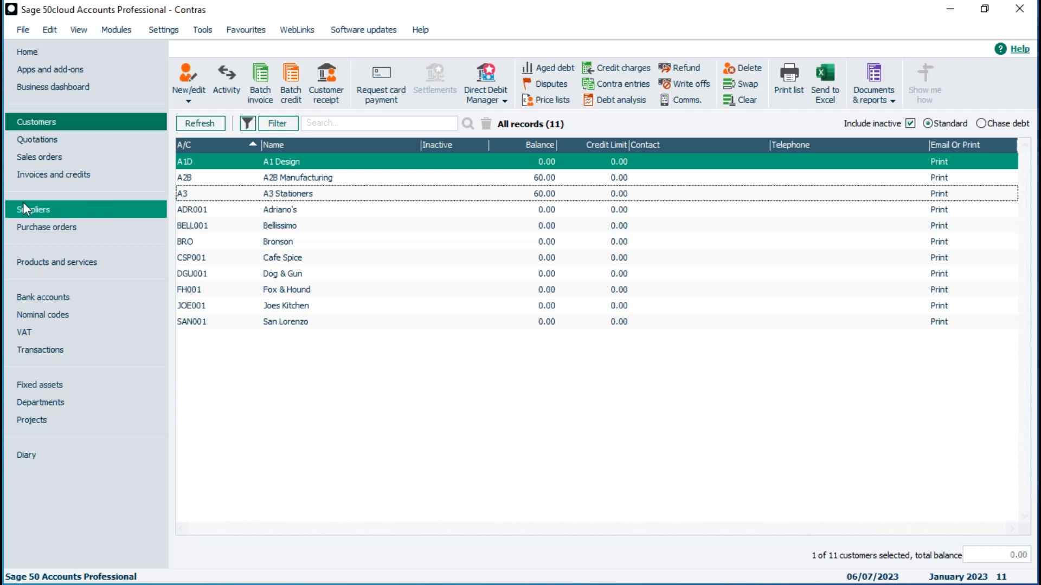
{"action": "left_click", "coordinate": [33, 301]}
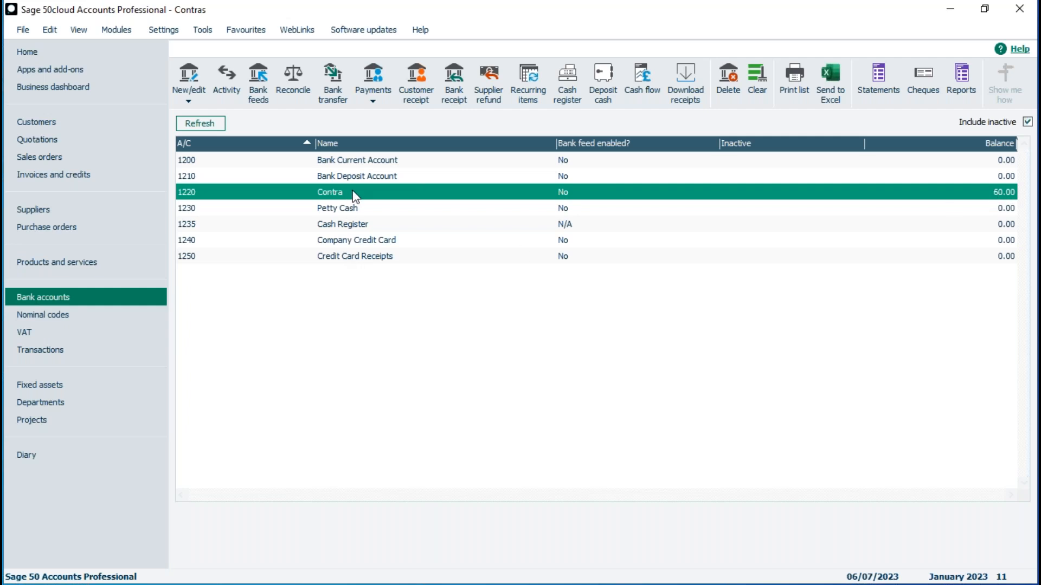
Pay 60.00 from Contra against A1 Design's supplier invoice, referenced 'Contra'
{"action": "left_click", "coordinate": [372, 102]}
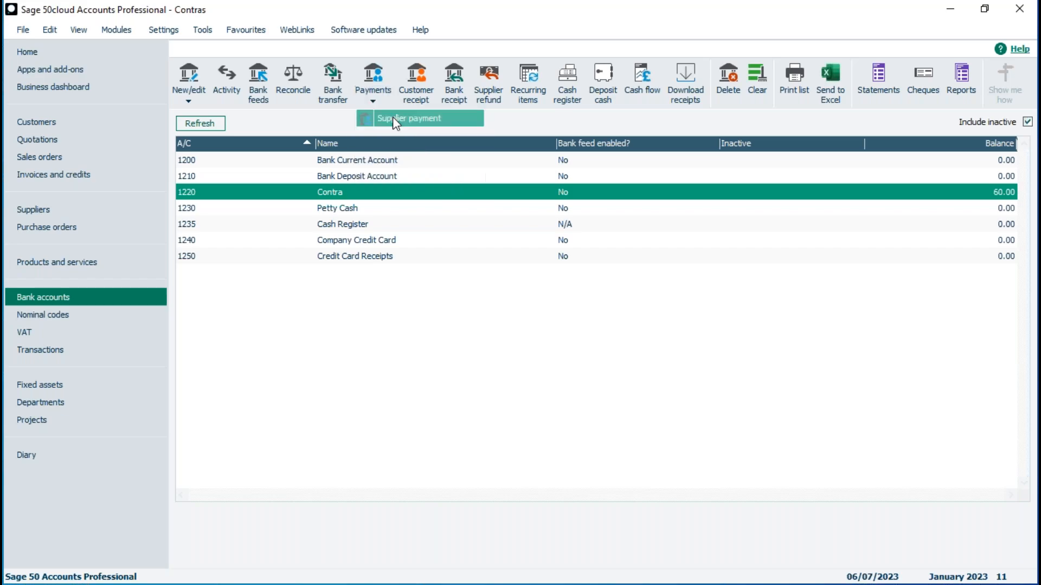
{"action": "left_click", "coordinate": [393, 117]}
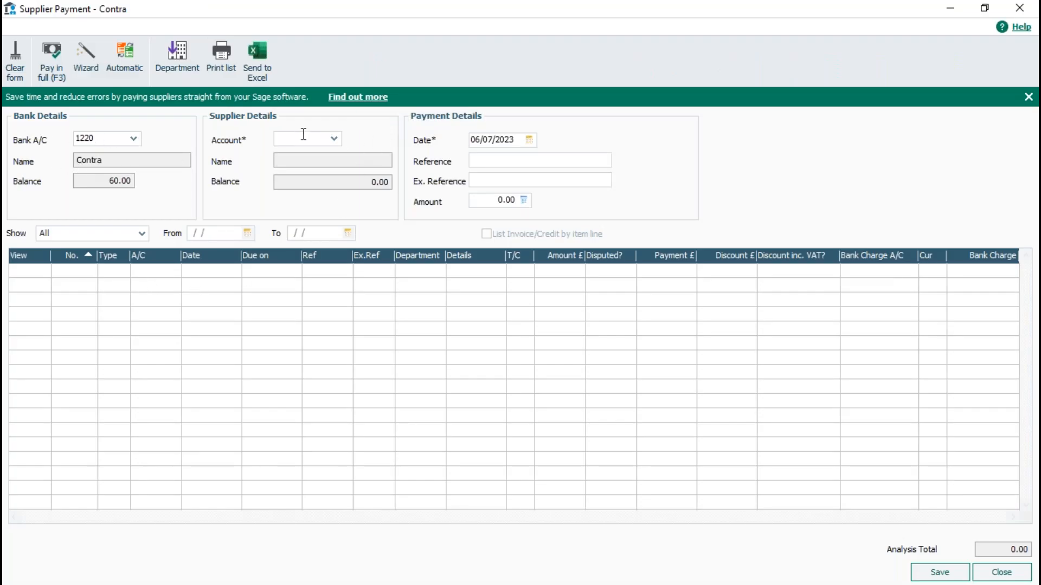
{"action": "left_click", "coordinate": [334, 139]}
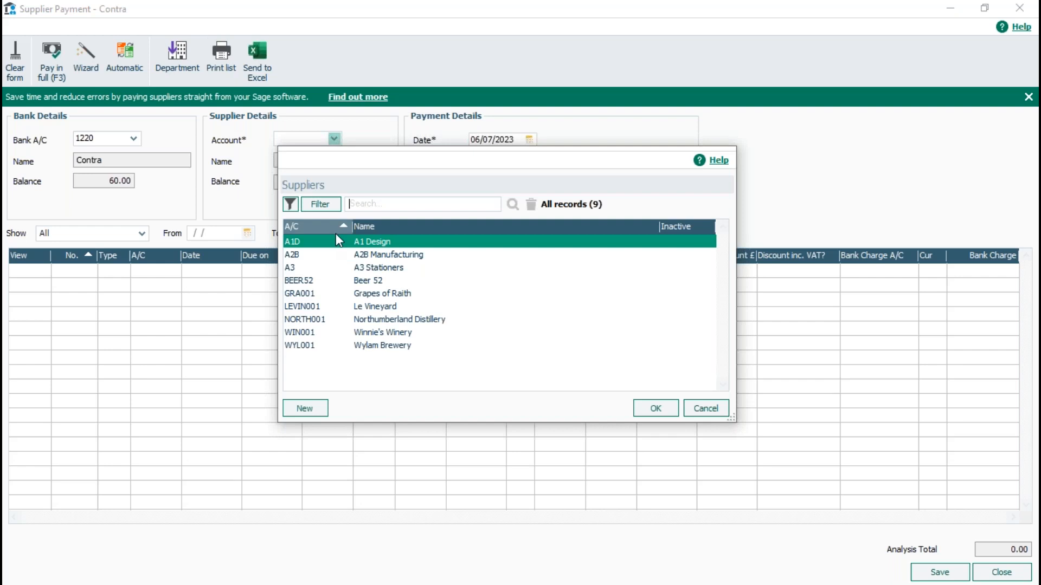
{"action": "double_click", "coordinate": [380, 248]}
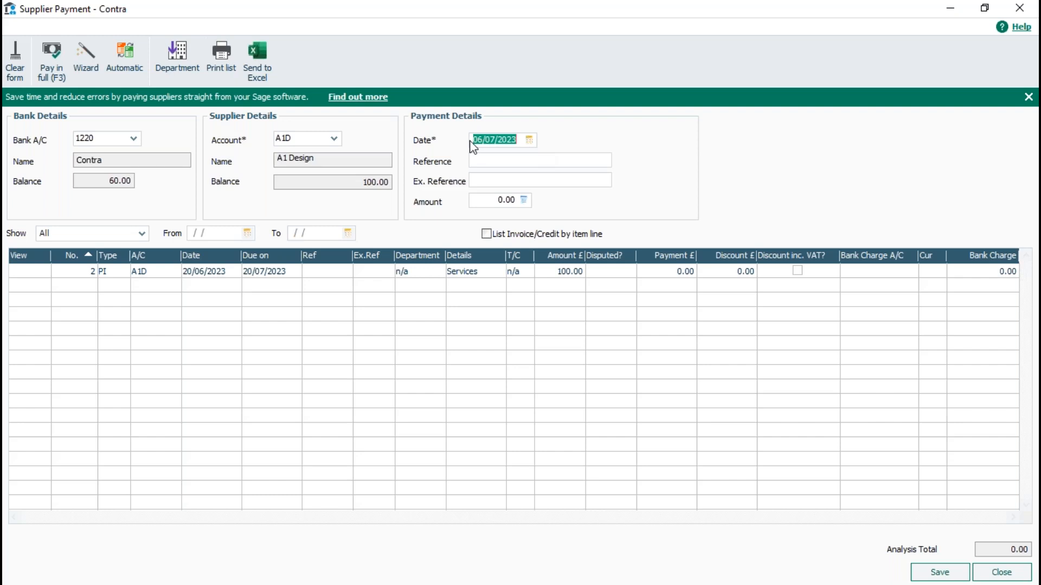
{"action": "left_click", "coordinate": [497, 161]}
{"action": "type", "text": "Contra"}
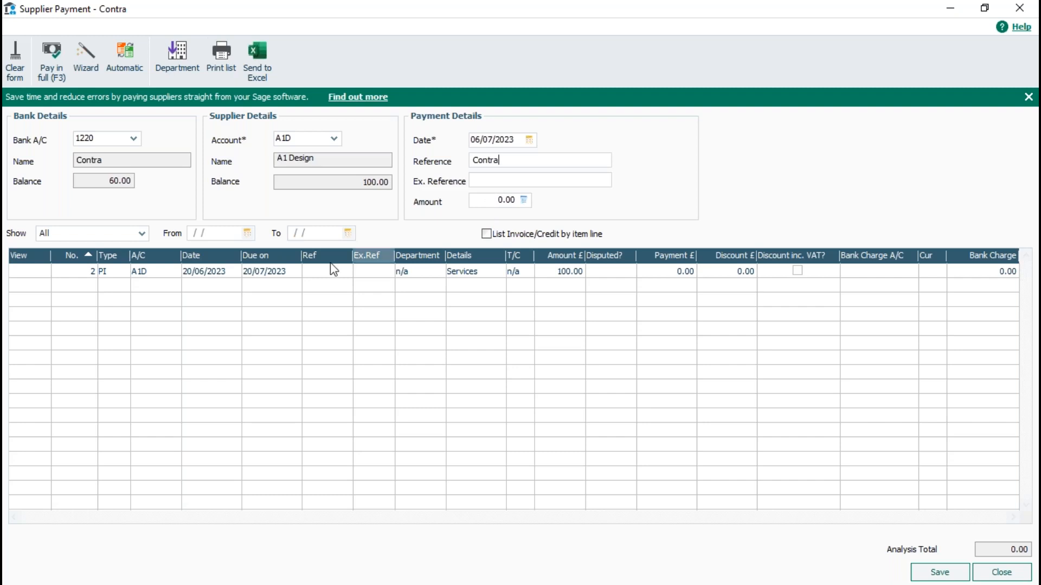
{"action": "left_click", "coordinate": [666, 272]}
{"action": "type", "text": "60"}
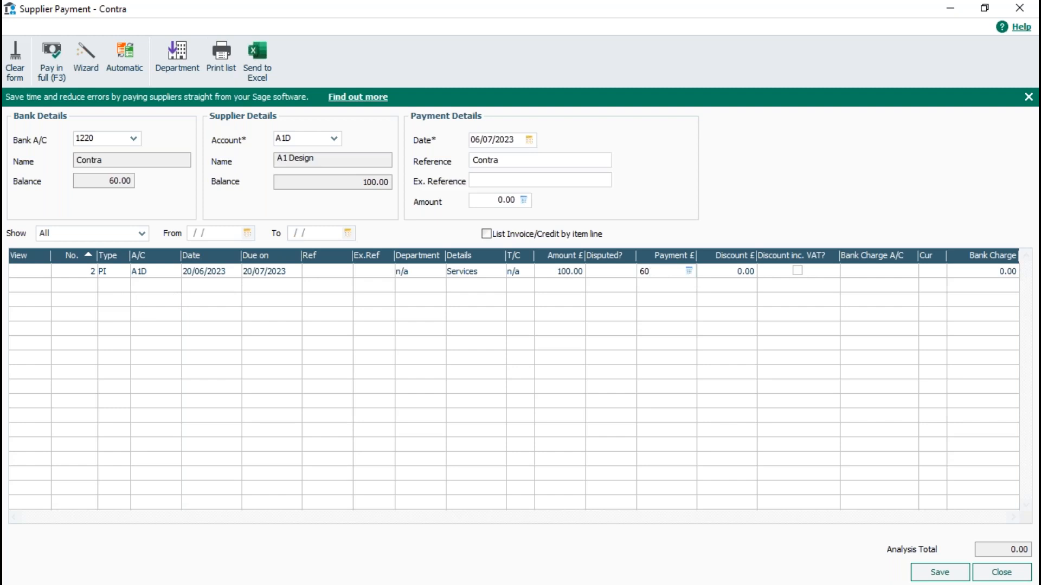
{"action": "left_click", "coordinate": [939, 574]}
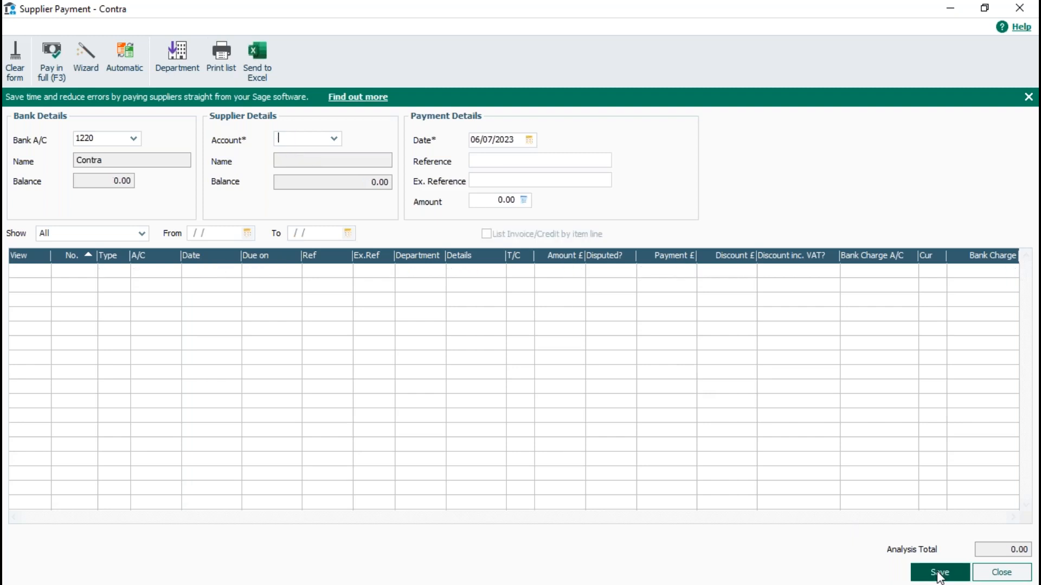
{"action": "left_click", "coordinate": [1002, 573]}
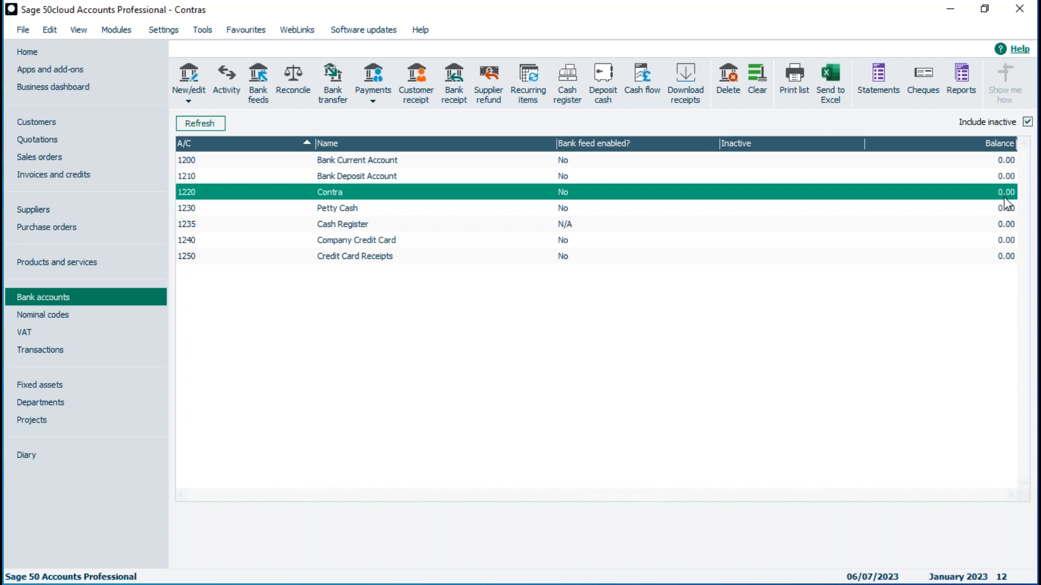
{"action": "left_click", "coordinate": [47, 215]}
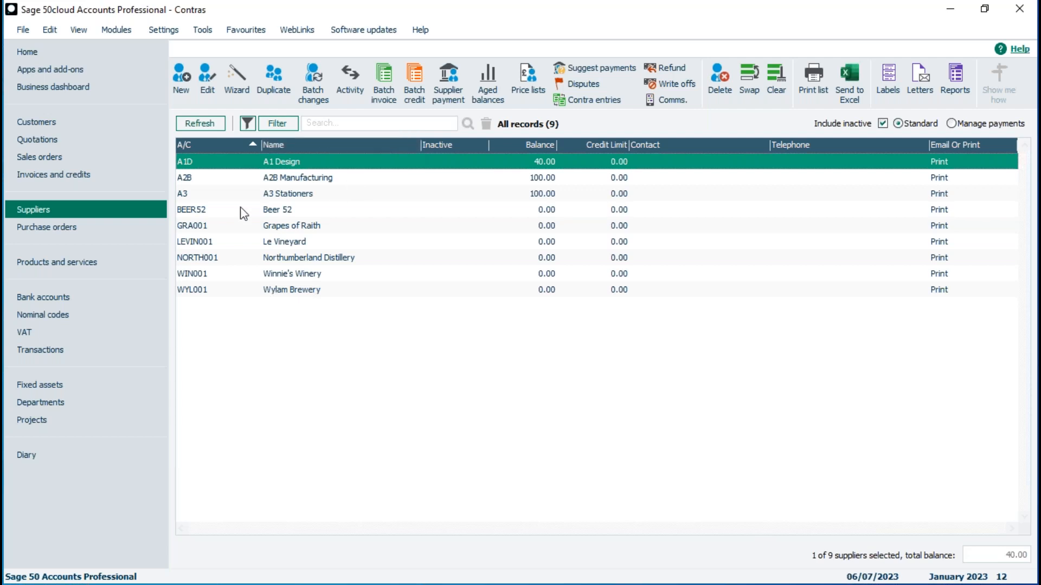
{"action": "left_click", "coordinate": [41, 299]}
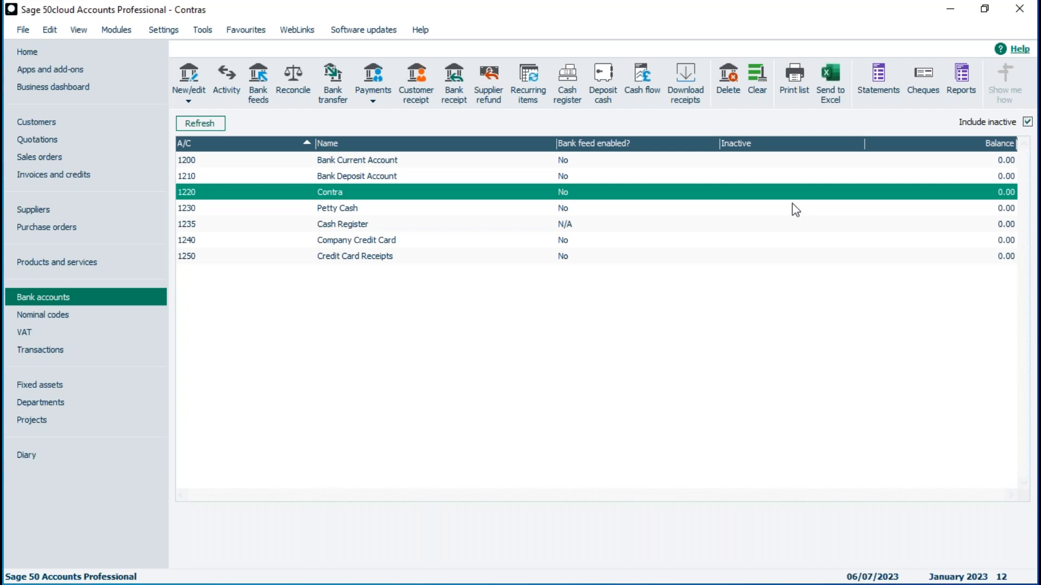
{"action": "left_click", "coordinate": [362, 166]}
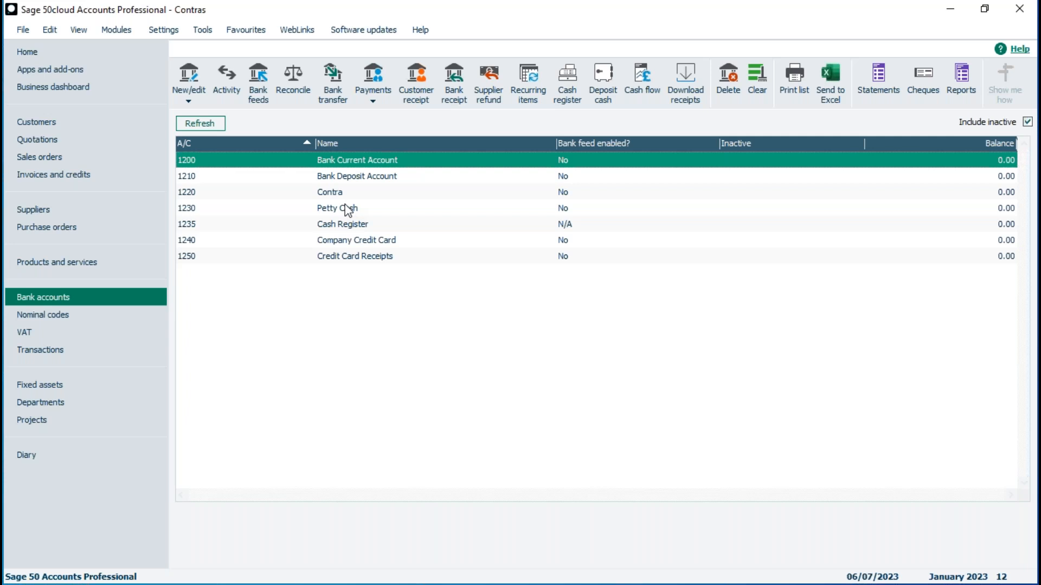
Review A2B Manufacturing's customer transaction activity, showing 60.00 still owed
{"action": "left_click", "coordinate": [47, 121]}
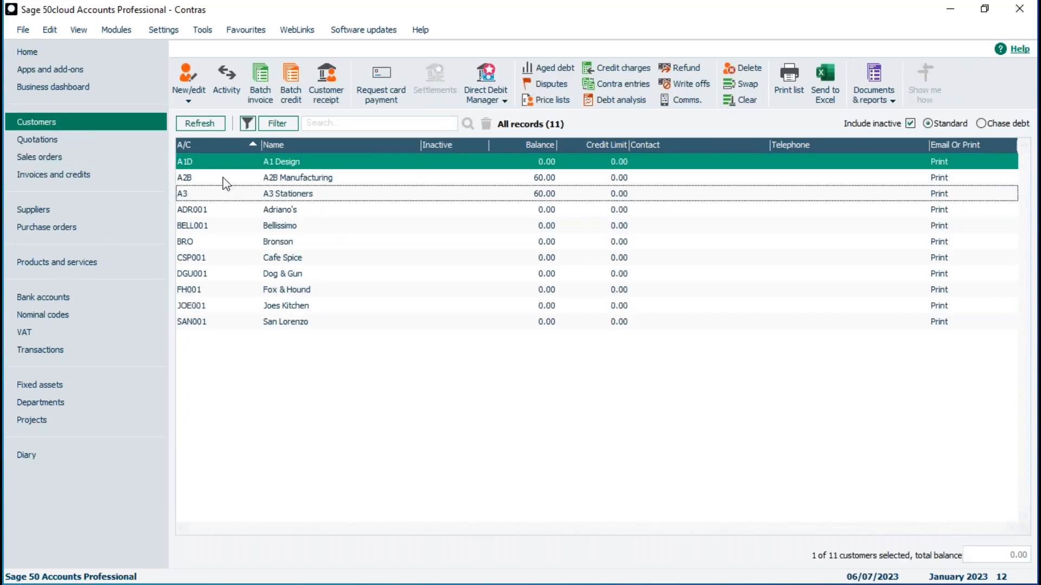
{"action": "left_click", "coordinate": [284, 182]}
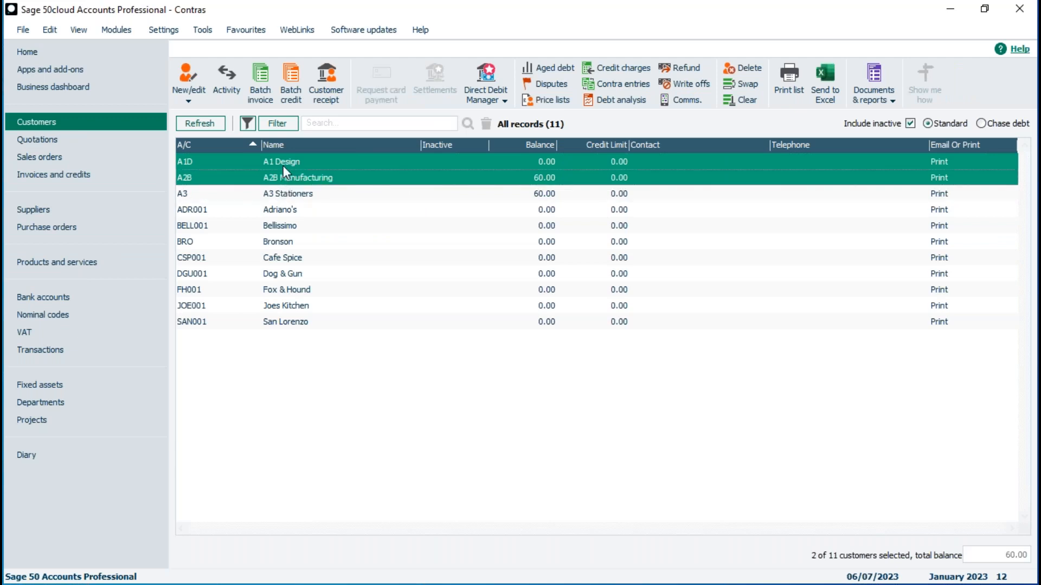
{"action": "left_click", "coordinate": [283, 165]}
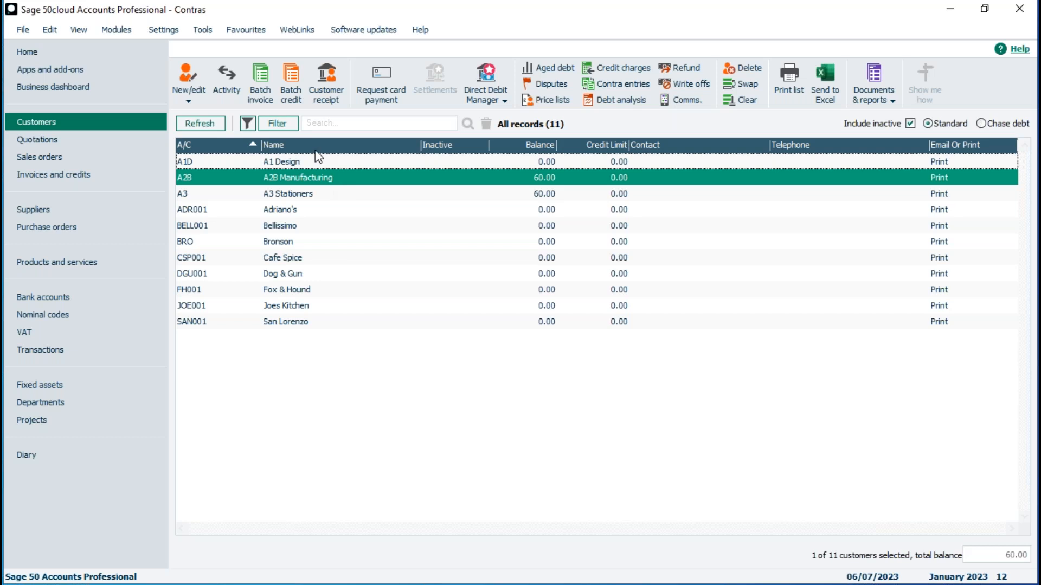
{"action": "left_click", "coordinate": [227, 79]}
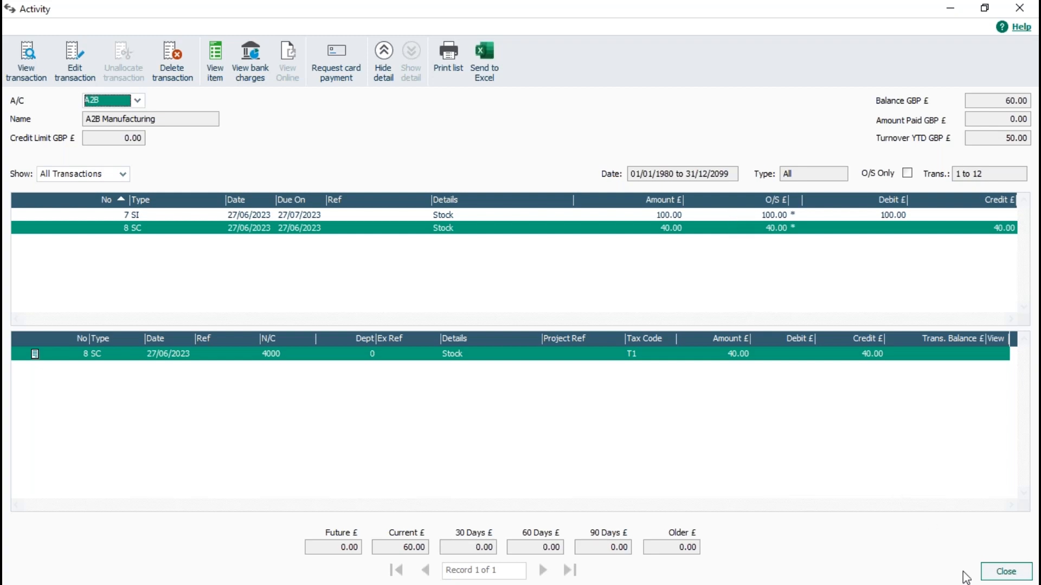
{"action": "left_click", "coordinate": [1004, 570]}
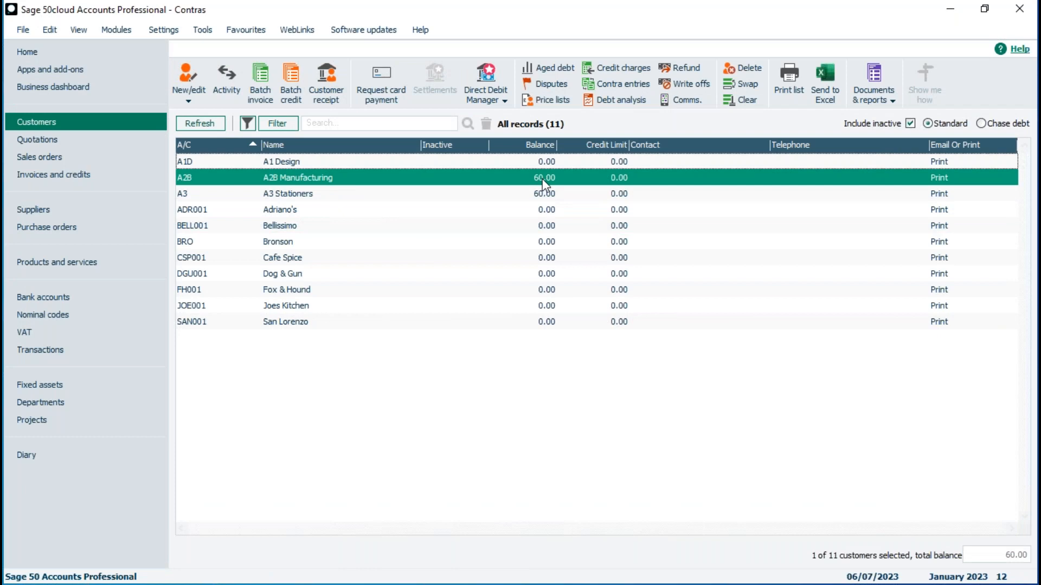
Compare A2B Manufacturing's supplier and customer balances, then view the bank accounts list
{"action": "left_click", "coordinate": [70, 212]}
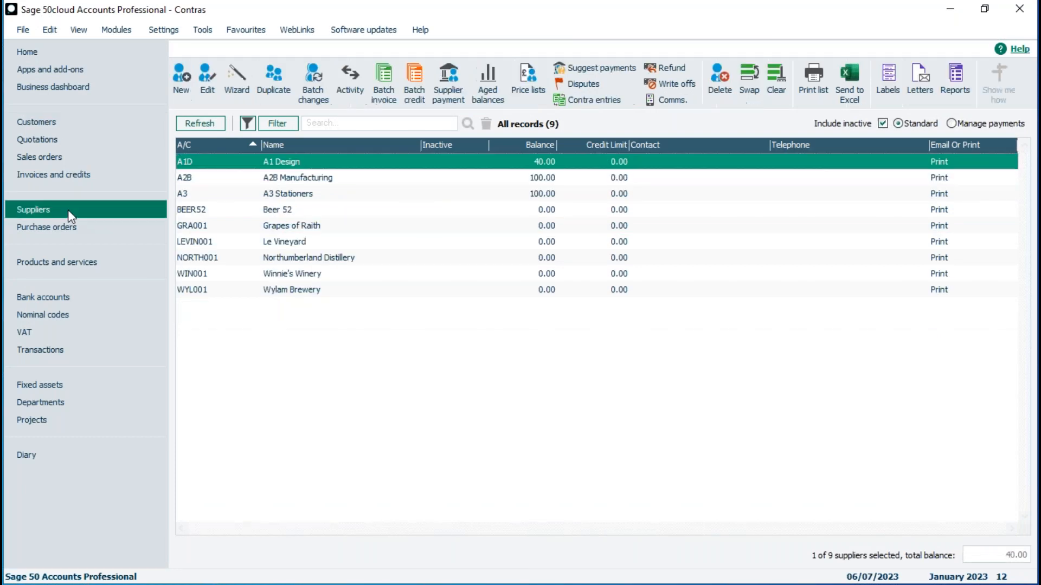
{"action": "left_click", "coordinate": [302, 180]}
{"action": "left_click", "coordinate": [297, 161]}
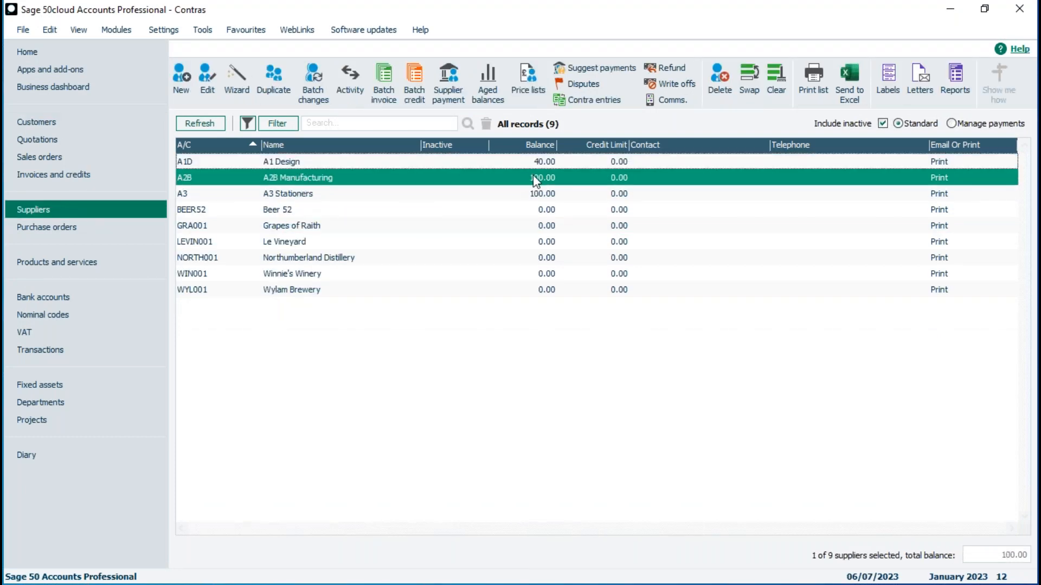
{"action": "left_click", "coordinate": [77, 122]}
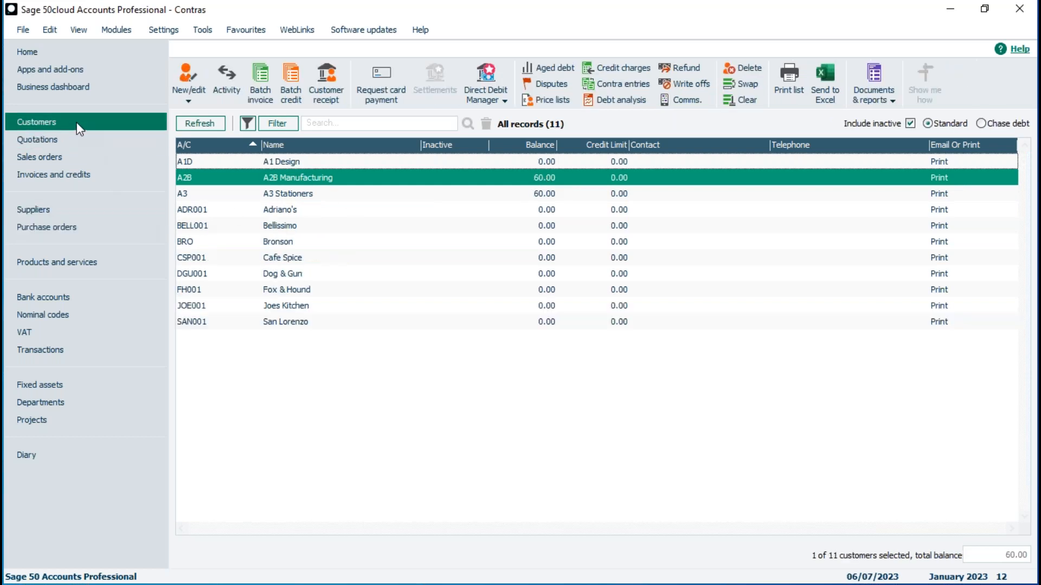
{"action": "left_click", "coordinate": [47, 302]}
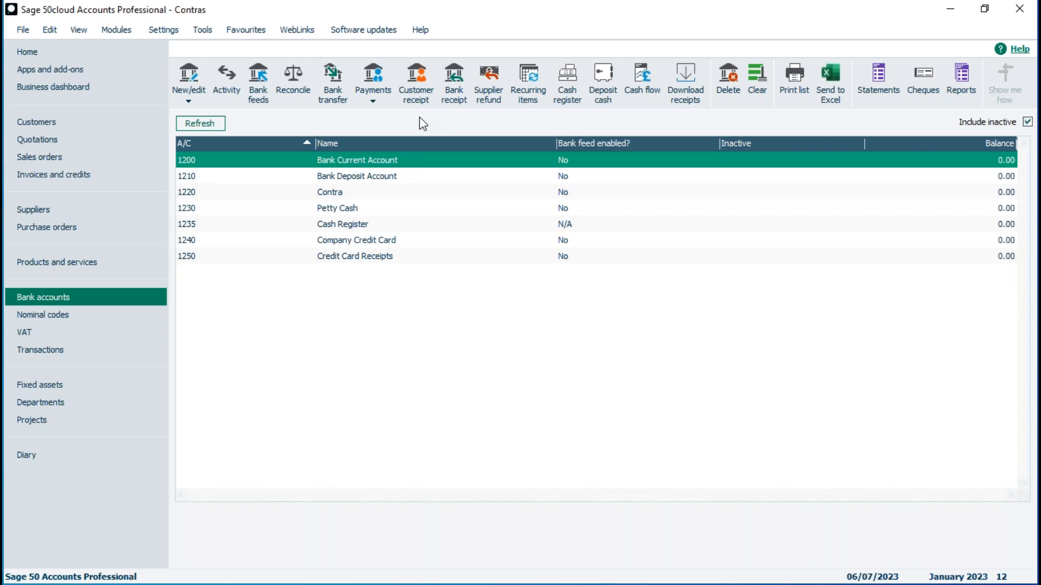
Start a customer receipt for A2B Manufacturing
{"action": "left_click", "coordinate": [418, 93]}
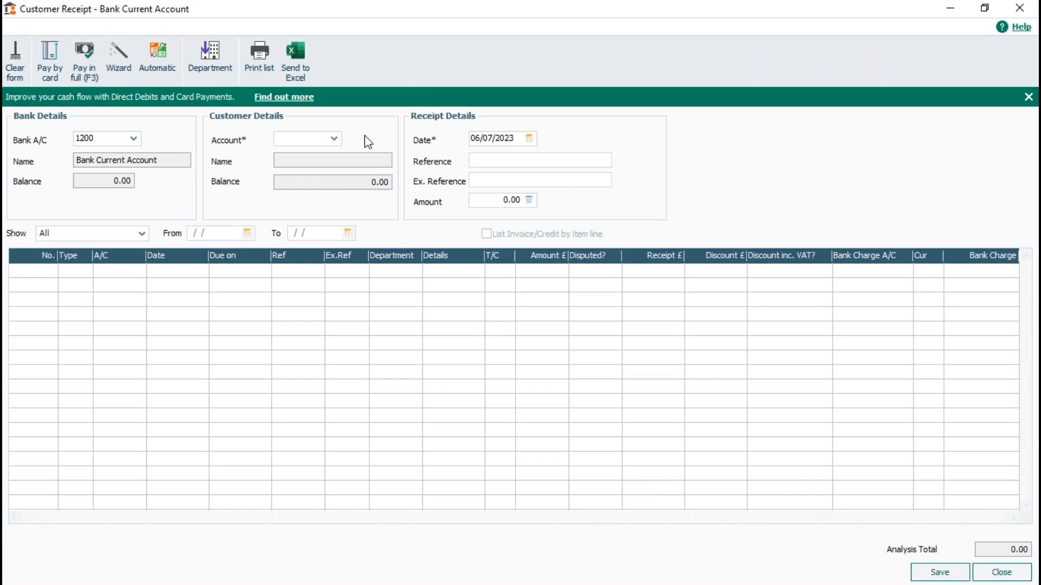
{"action": "left_click", "coordinate": [334, 139]}
{"action": "left_click", "coordinate": [362, 253]}
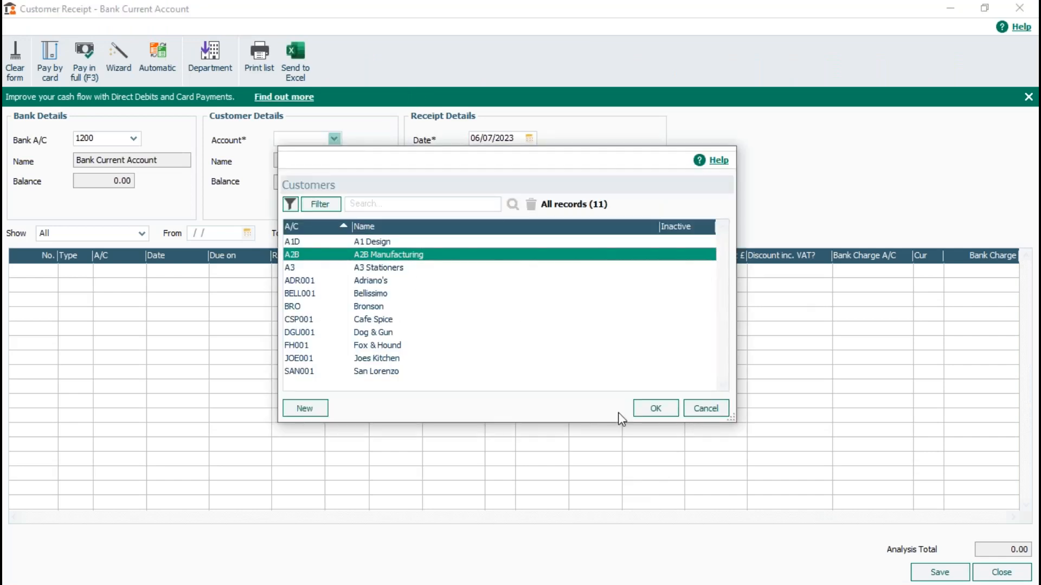
{"action": "left_click", "coordinate": [646, 400]}
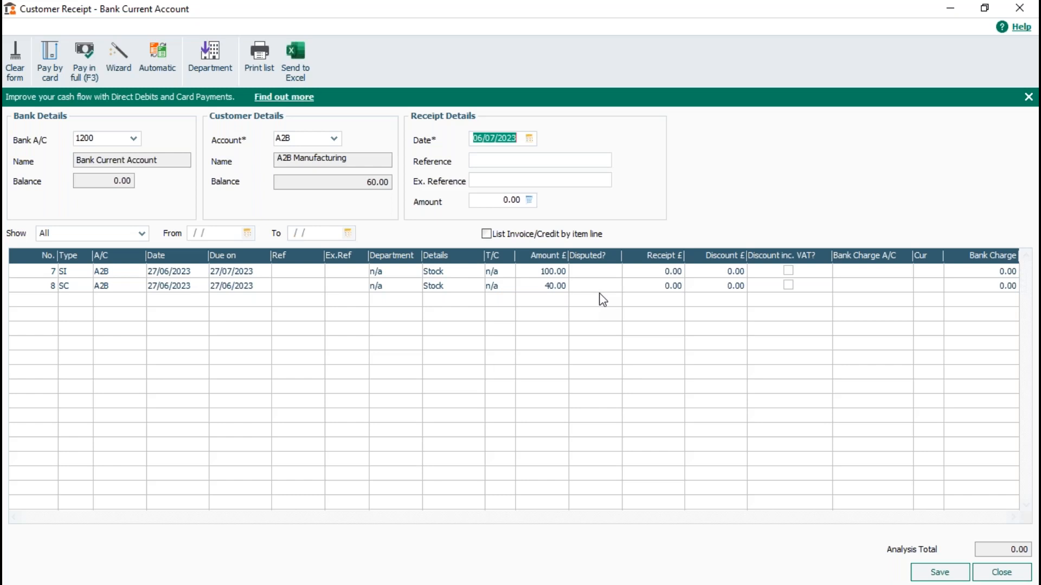
Allocate 40 against the credit note and 40 against the invoice, and save
{"action": "left_click", "coordinate": [659, 287]}
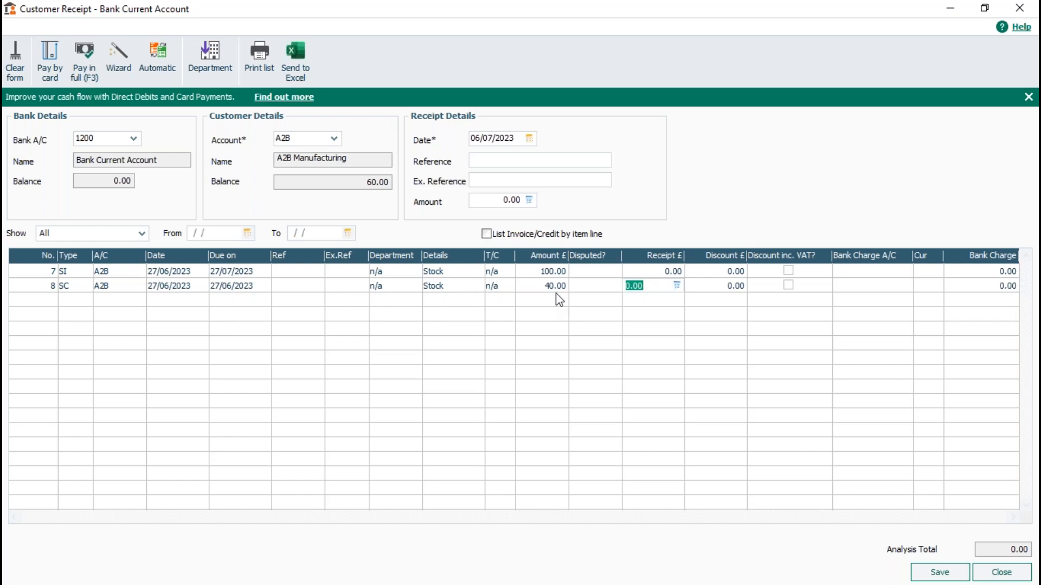
{"action": "type", "text": "40"}
{"action": "left_click", "coordinate": [650, 272]}
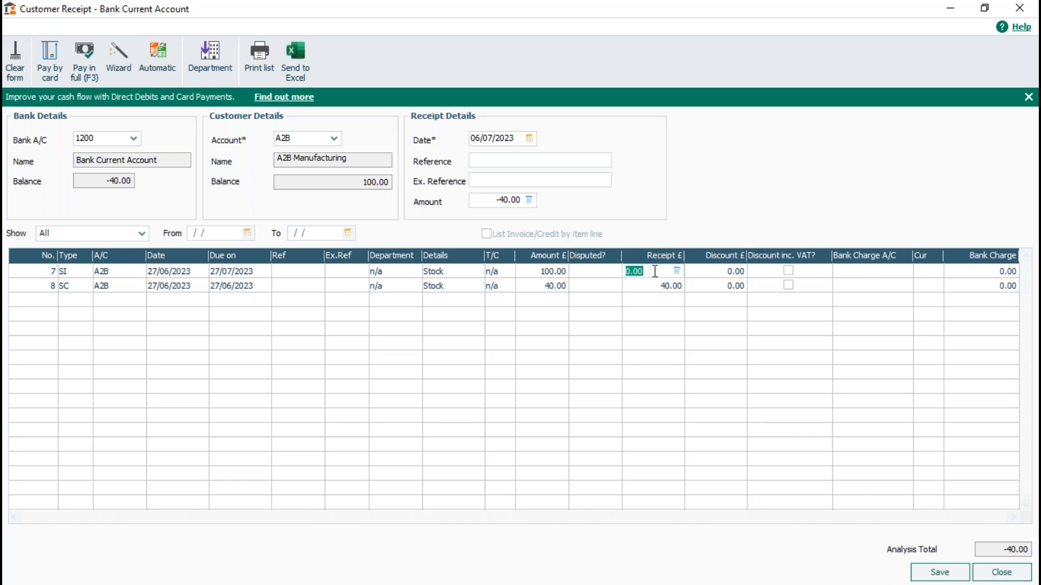
{"action": "type", "text": "40"}
{"action": "key", "text": "Tab"}
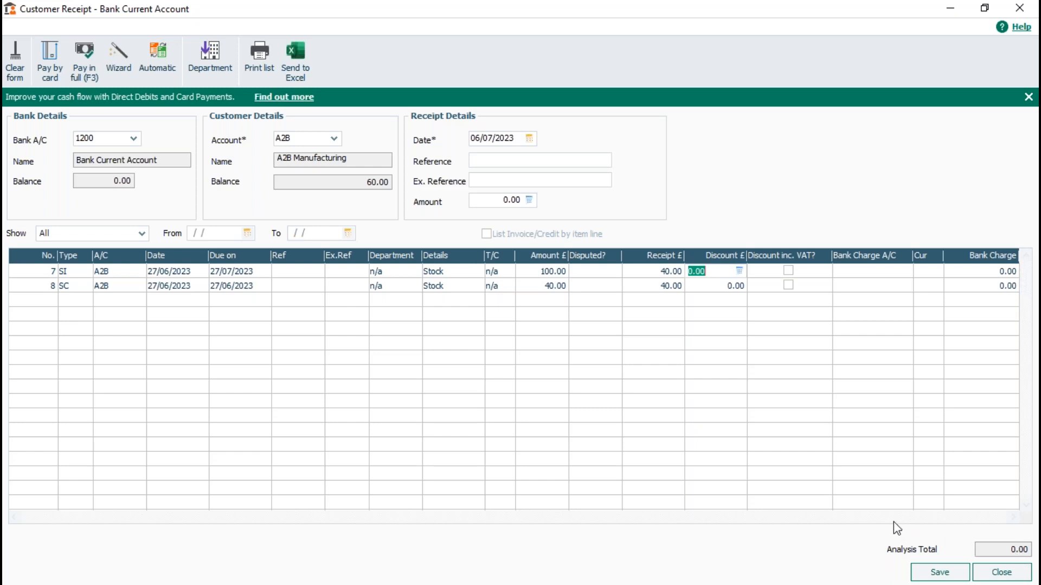
{"action": "left_click", "coordinate": [942, 574]}
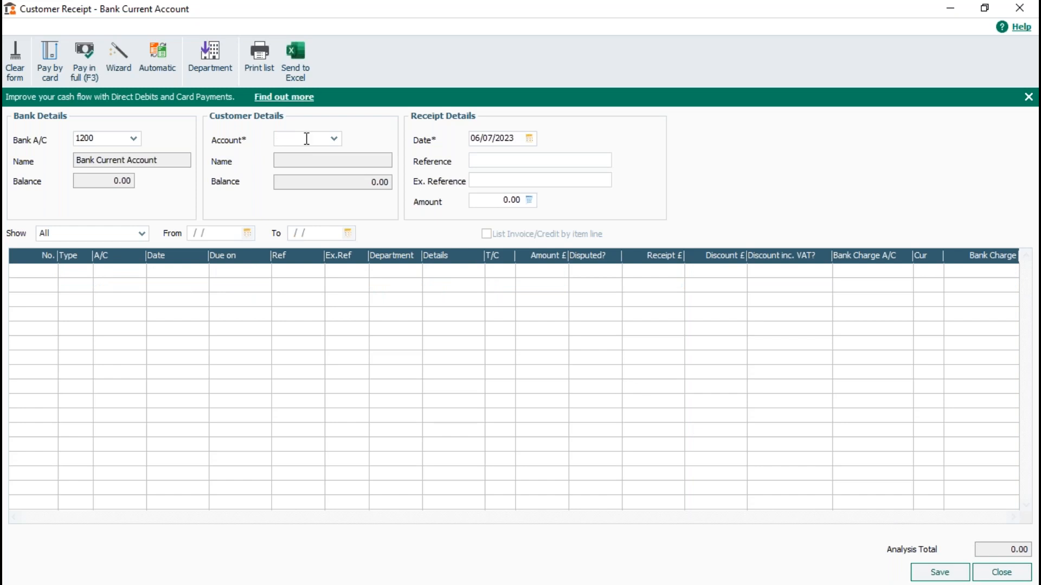
Reselect A2B Manufacturing to confirm 60.00 remains, then close the receipt discarding changes
{"action": "left_click", "coordinate": [334, 140]}
{"action": "double_click", "coordinate": [340, 257]}
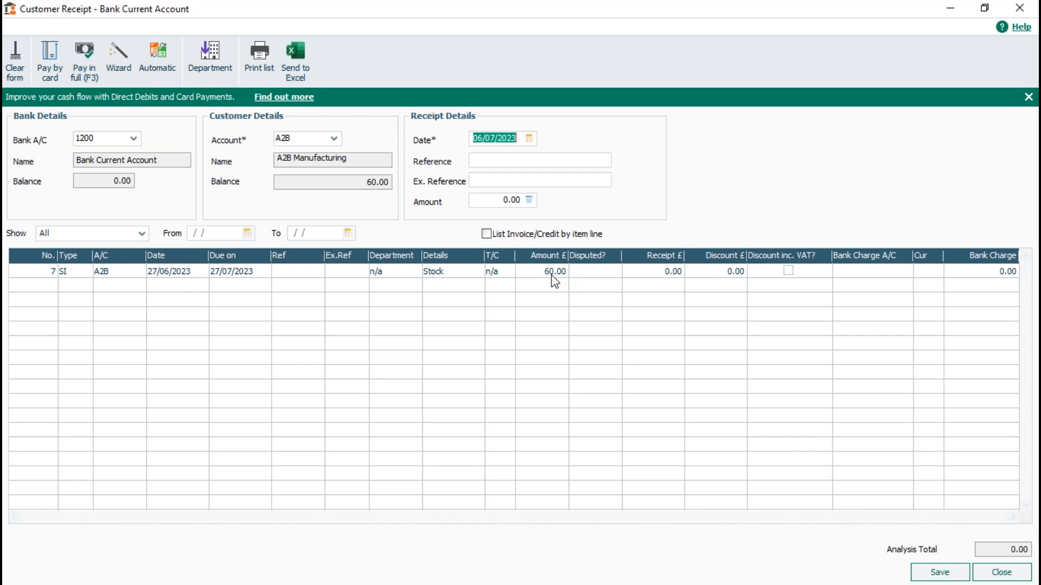
{"action": "left_click", "coordinate": [988, 574]}
{"action": "left_click", "coordinate": [523, 333]}
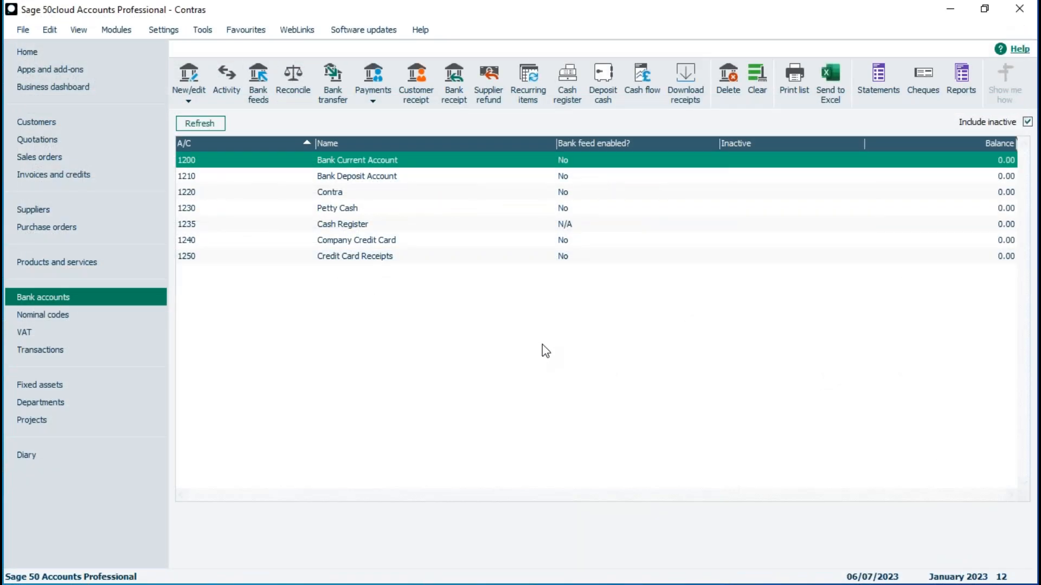
Start a customer receipt into bank 1220 Contra from A2B Manufacturing, referenced Contra
{"action": "left_click", "coordinate": [341, 191]}
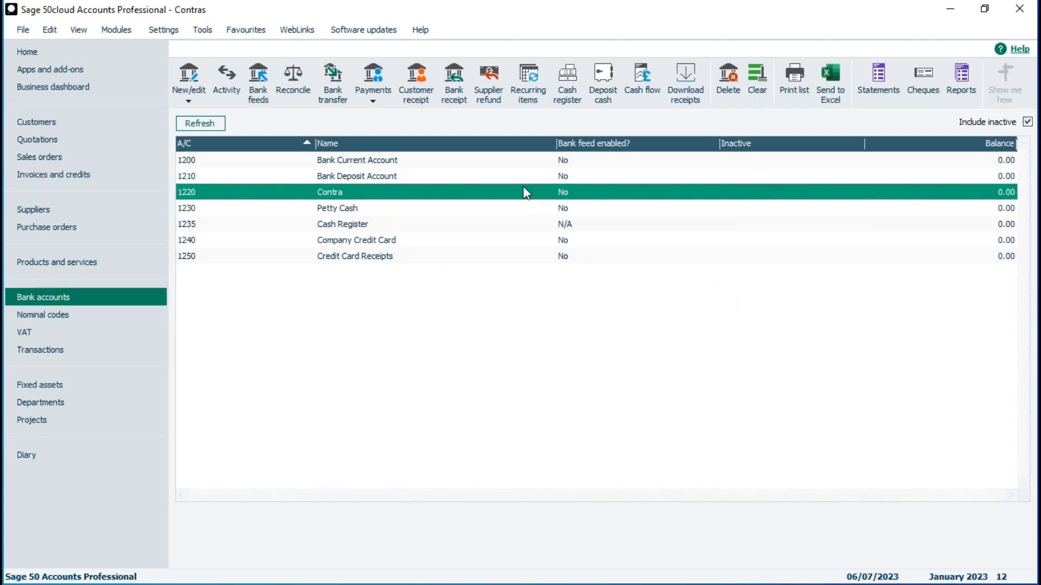
{"action": "left_click", "coordinate": [411, 80]}
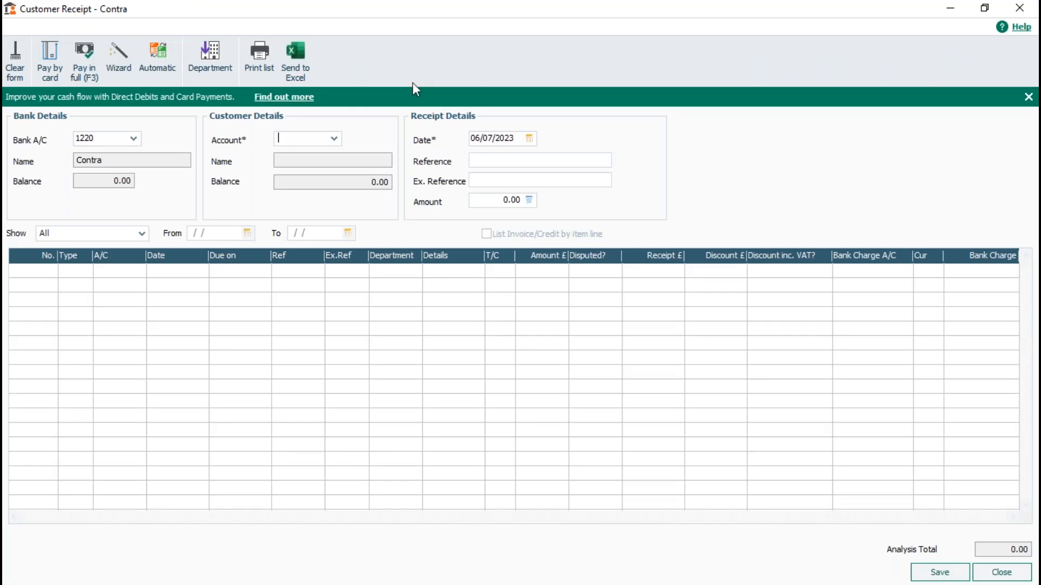
{"action": "left_click", "coordinate": [334, 139]}
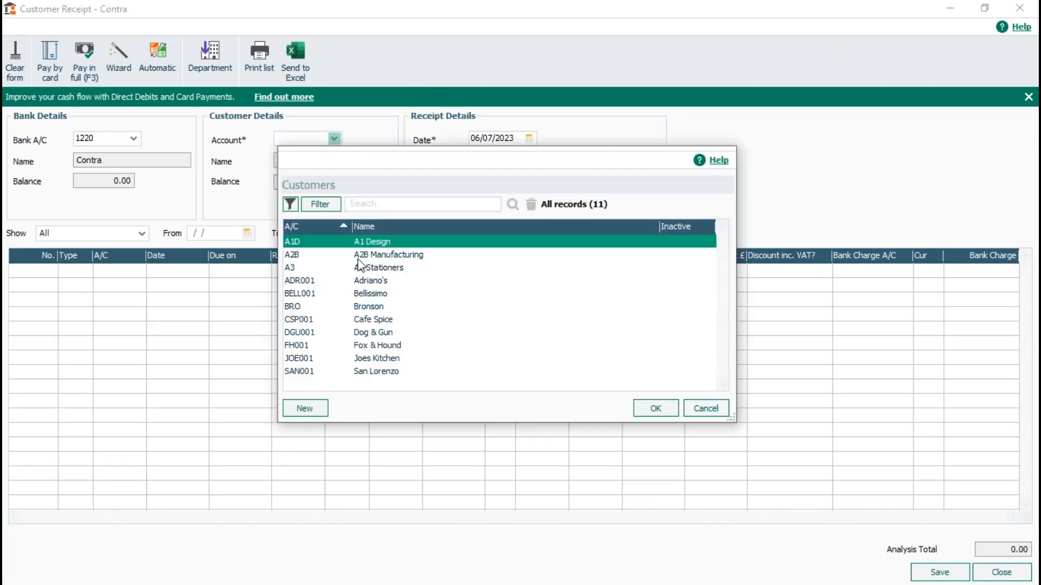
{"action": "double_click", "coordinate": [349, 201]}
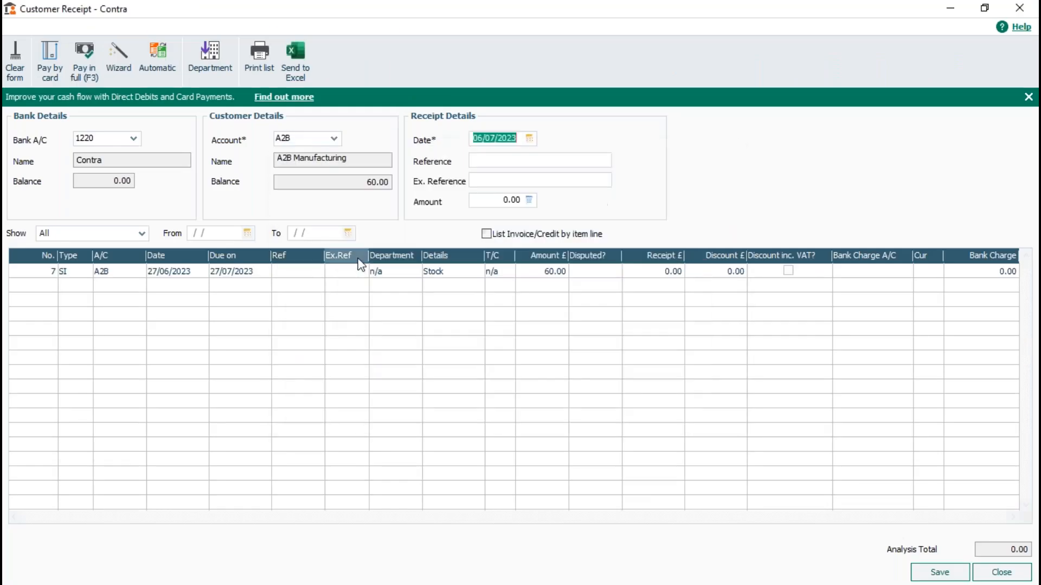
{"action": "left_click", "coordinate": [497, 161]}
{"action": "type", "text": "Contra"}
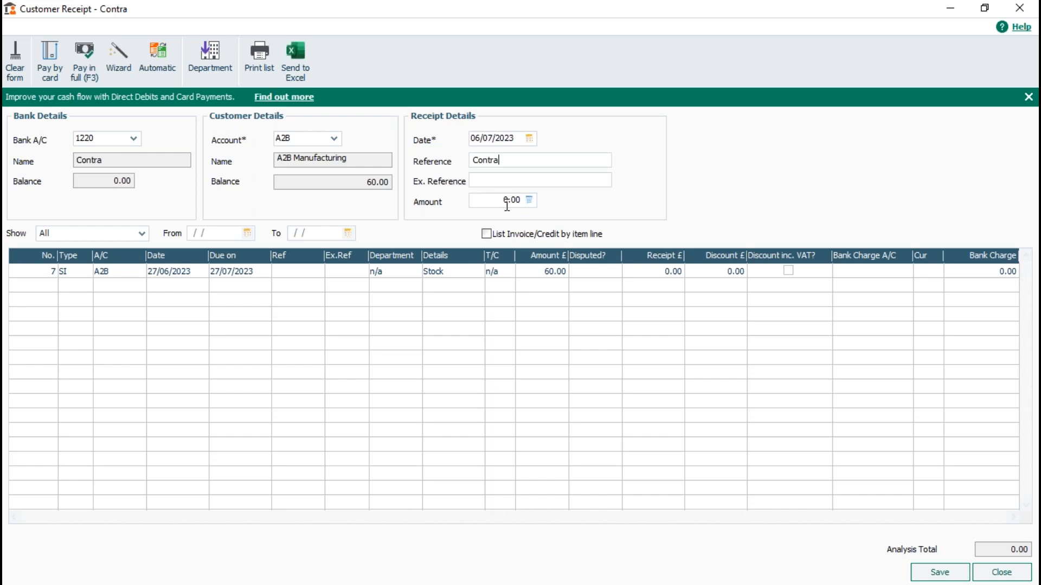
Allocate a 60.00 receipt against the A2B Manufacturing invoice and save it
{"action": "left_click", "coordinate": [653, 272]}
{"action": "type", "text": "60"}
{"action": "left_click", "coordinate": [939, 578]}
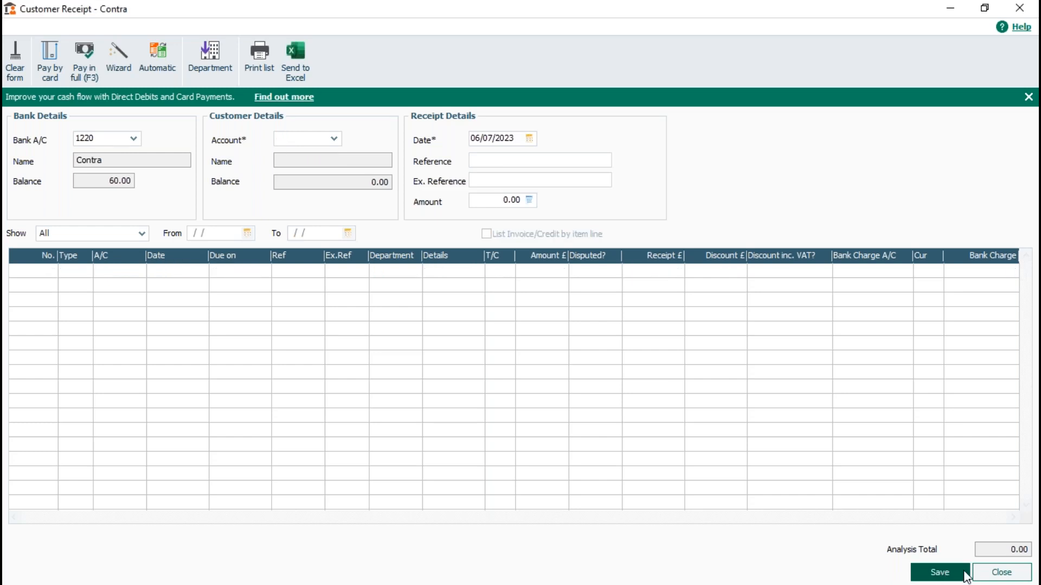
{"action": "left_click", "coordinate": [992, 576]}
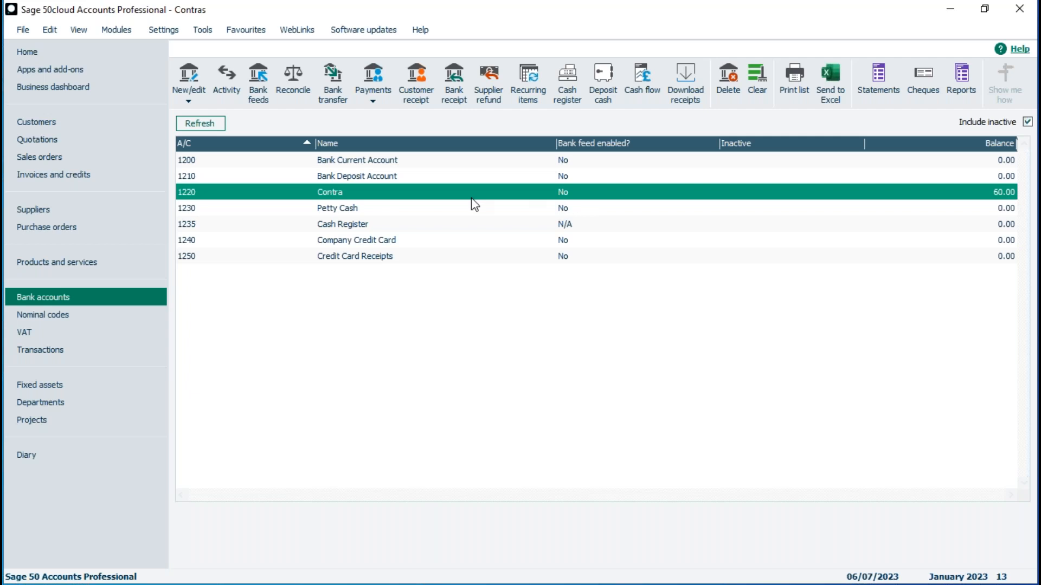
{"action": "left_click", "coordinate": [374, 91]}
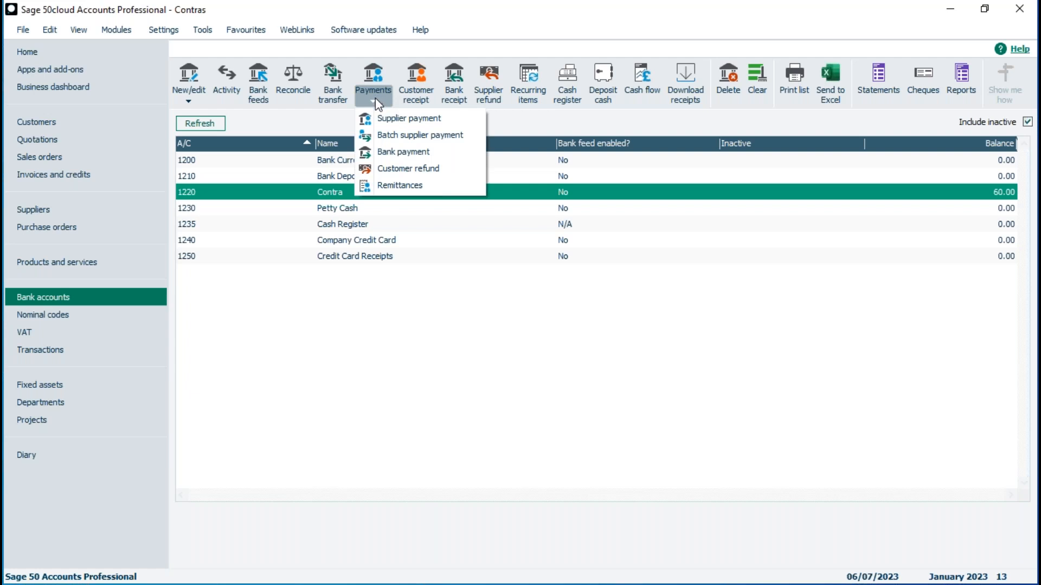
Save a 60.00 supplier payment from Contra against A2B Manufacturing's invoice
{"action": "left_click", "coordinate": [401, 120]}
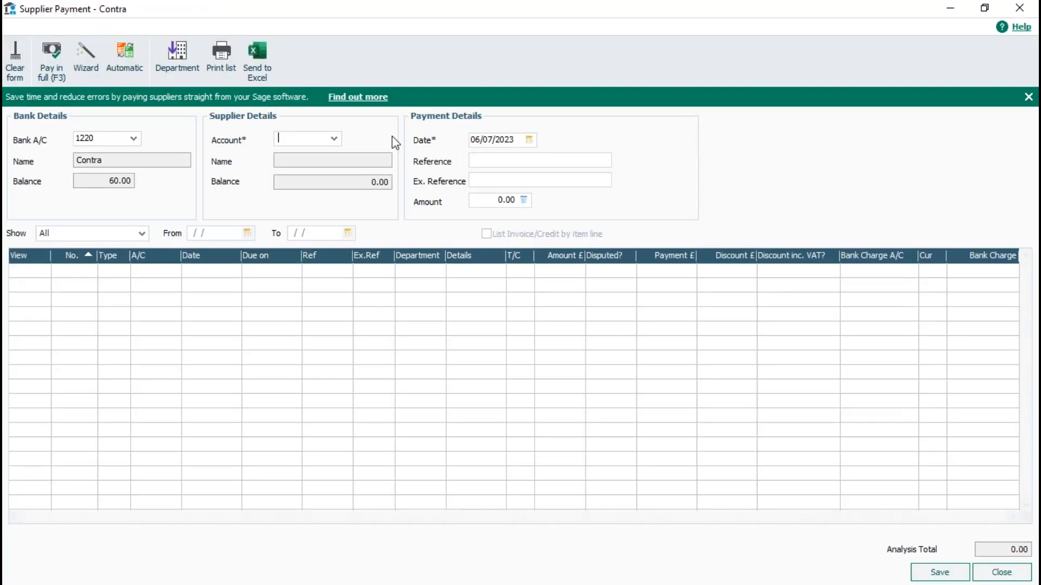
{"action": "left_click", "coordinate": [335, 140]}
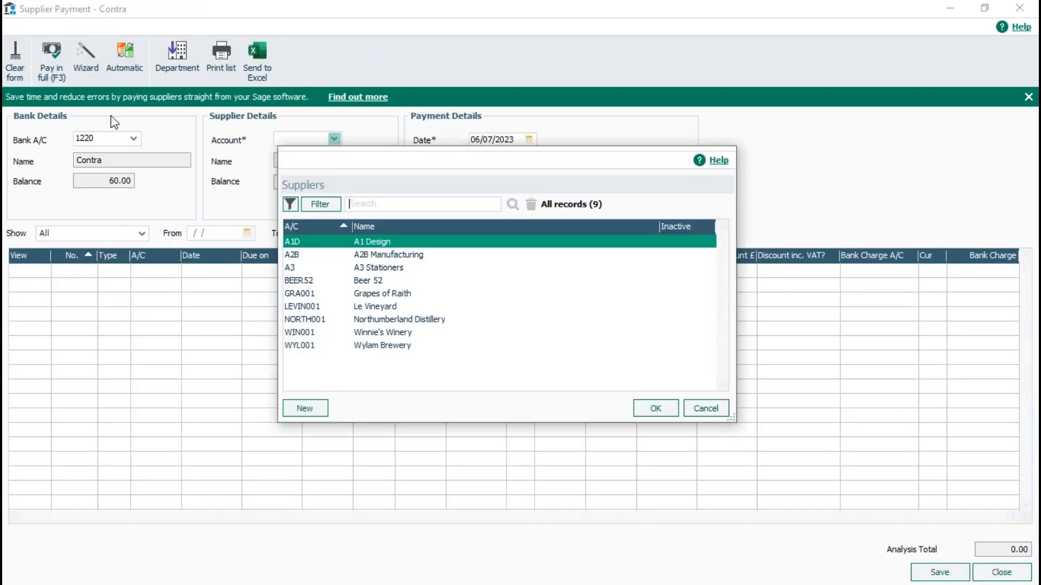
{"action": "left_click", "coordinate": [370, 254]}
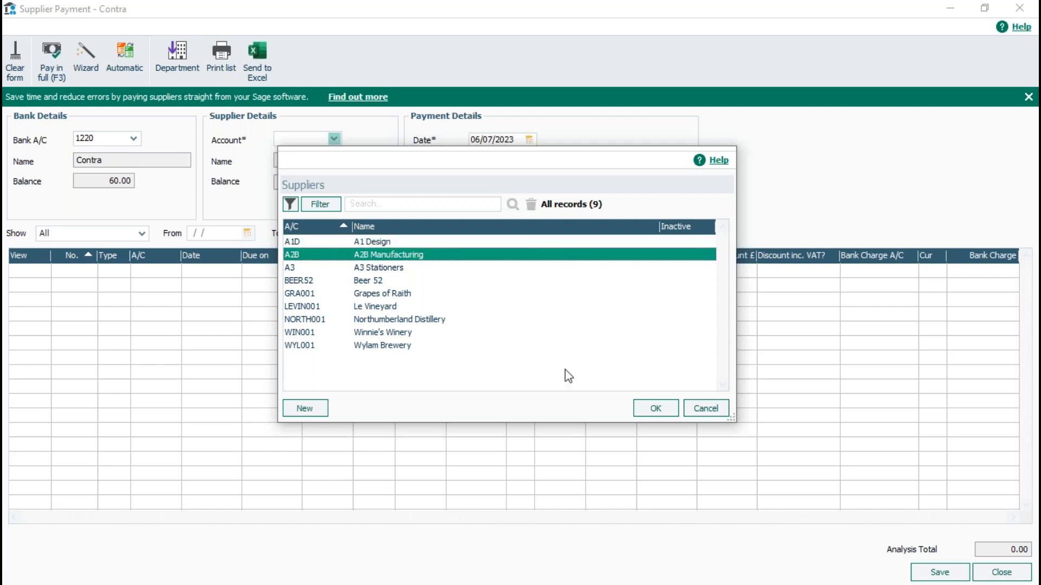
{"action": "key", "text": "Return"}
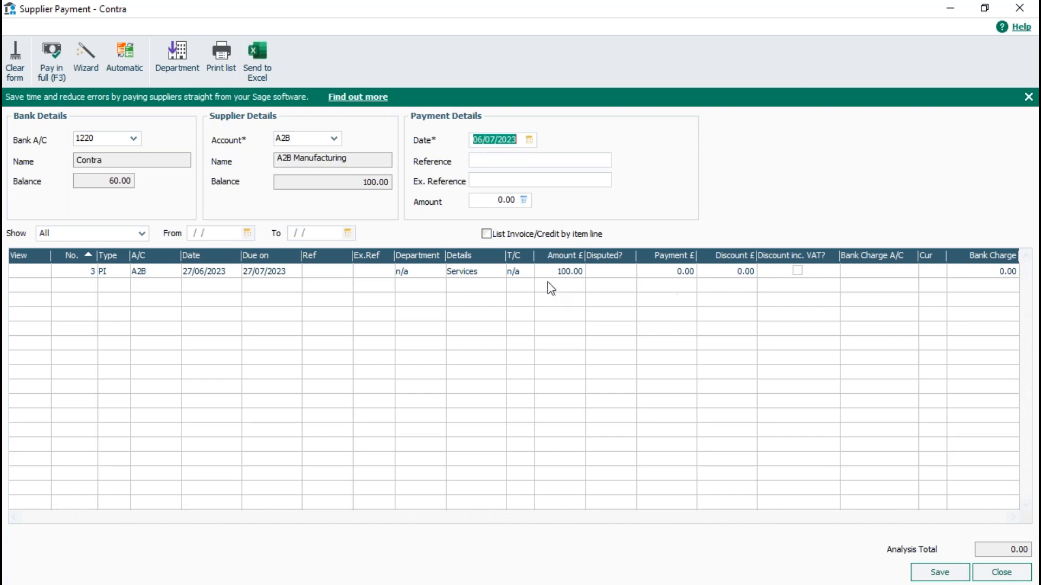
{"action": "left_click", "coordinate": [666, 272]}
{"action": "type", "text": "60"}
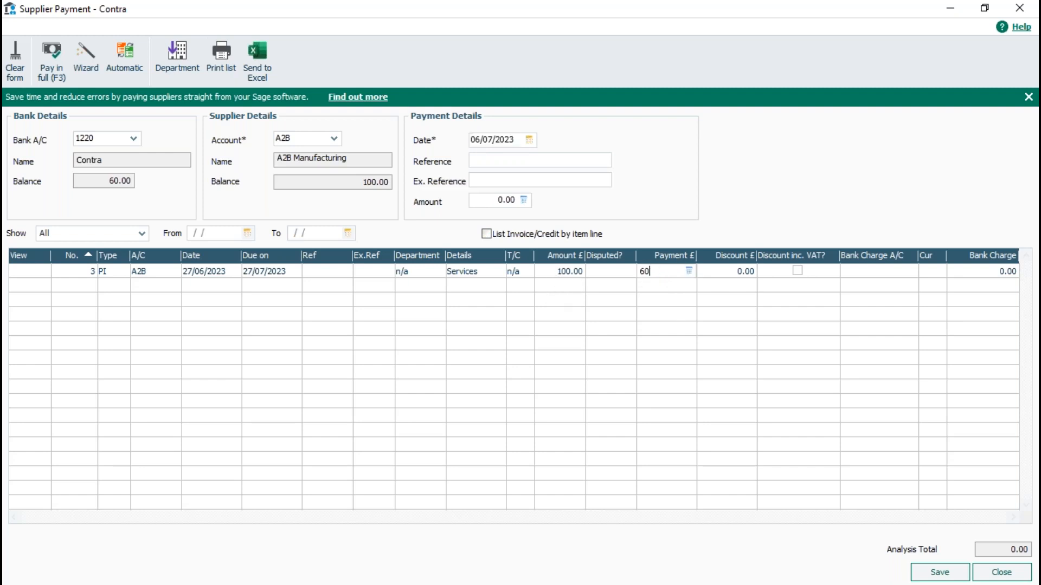
{"action": "left_click", "coordinate": [939, 572]}
{"action": "left_click", "coordinate": [1002, 573]}
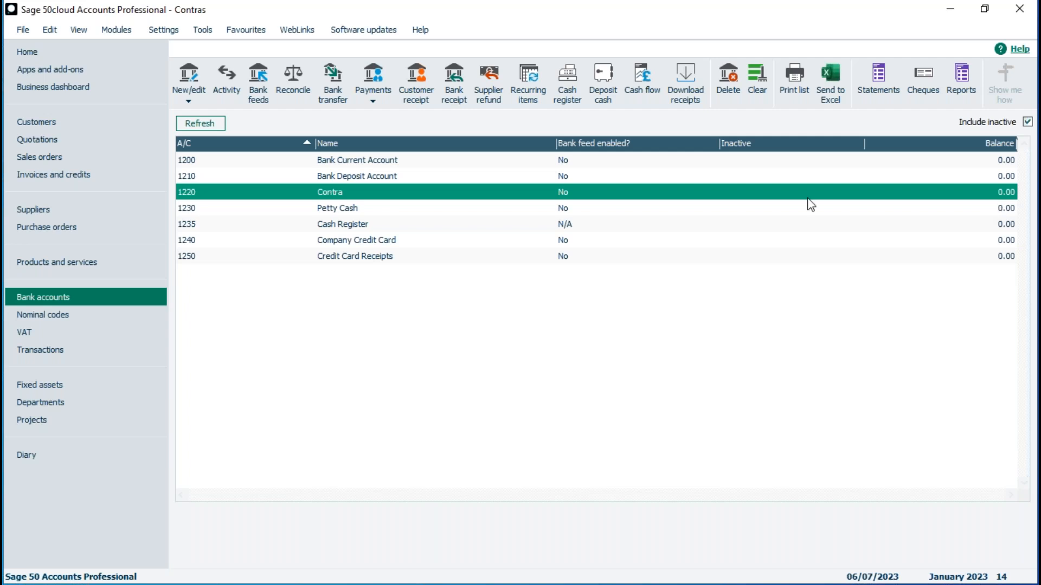
{"action": "left_click", "coordinate": [484, 196]}
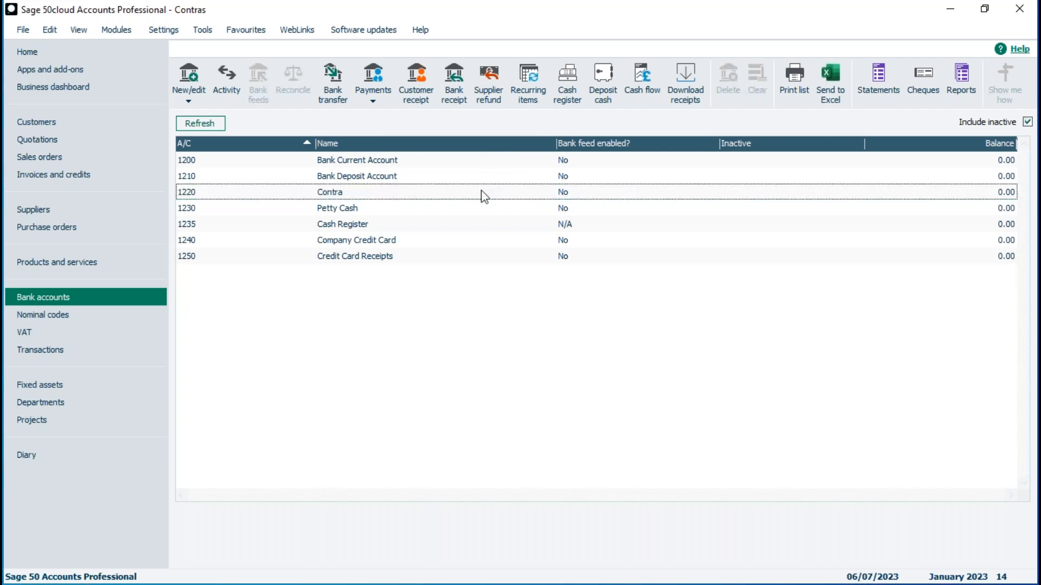
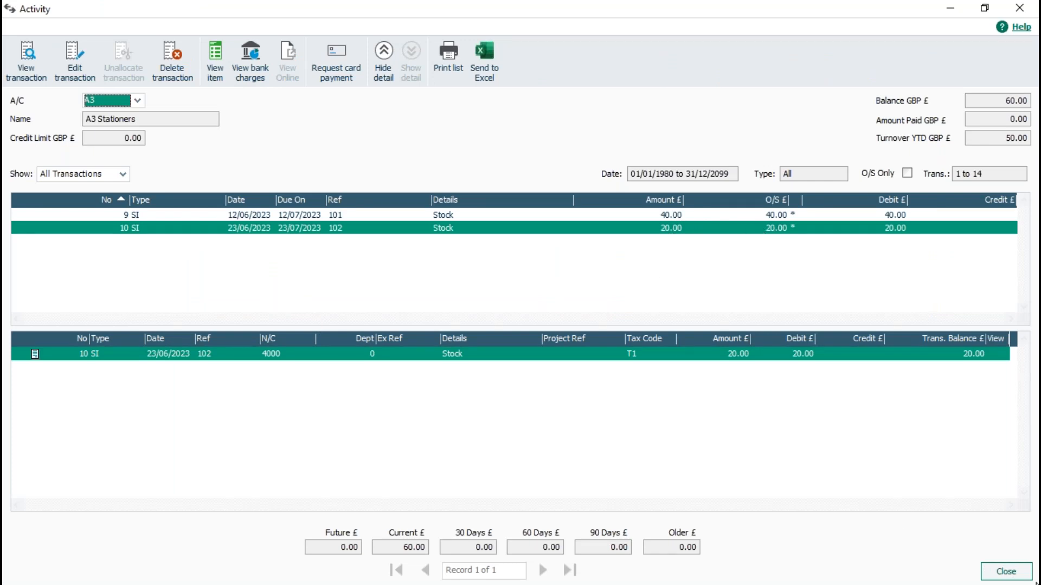
Close A3 Stationers' customer activity to return to the customer list
{"action": "left_click", "coordinate": [1005, 572]}
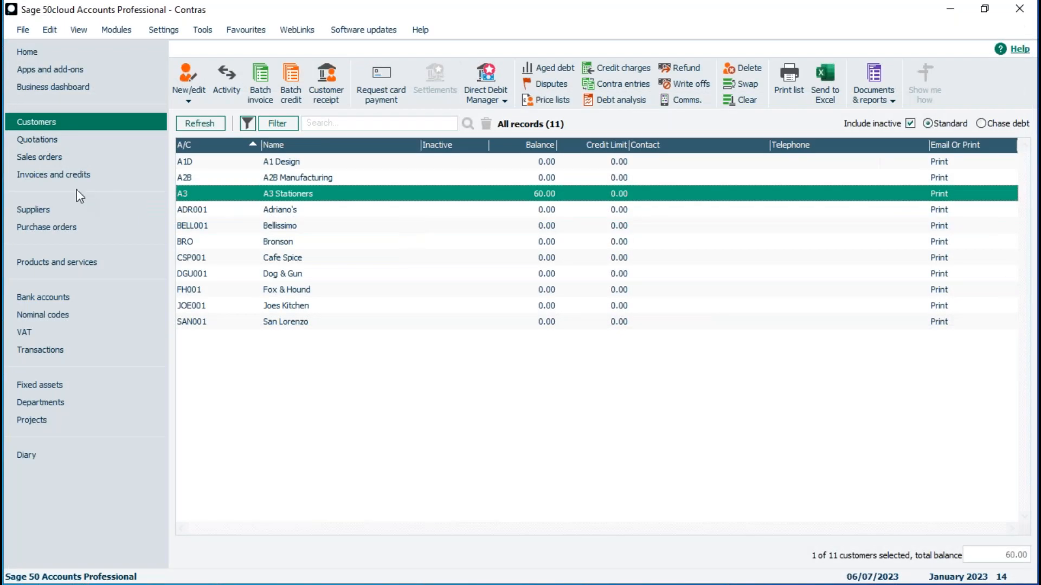
Review the A3 Stationers supplier's transaction history in the supplier list
{"action": "left_click", "coordinate": [43, 209]}
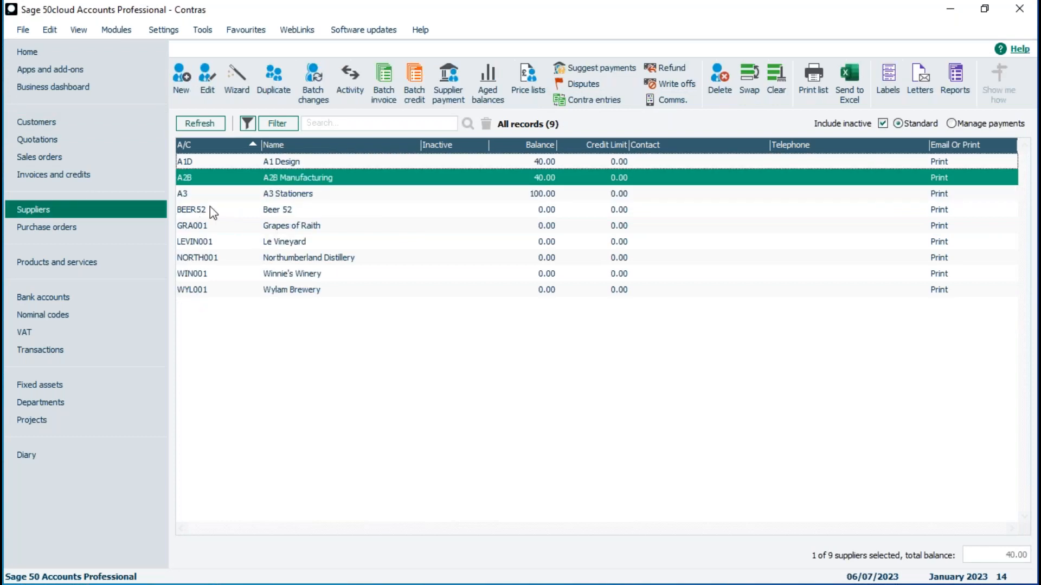
{"action": "left_click", "coordinate": [291, 192]}
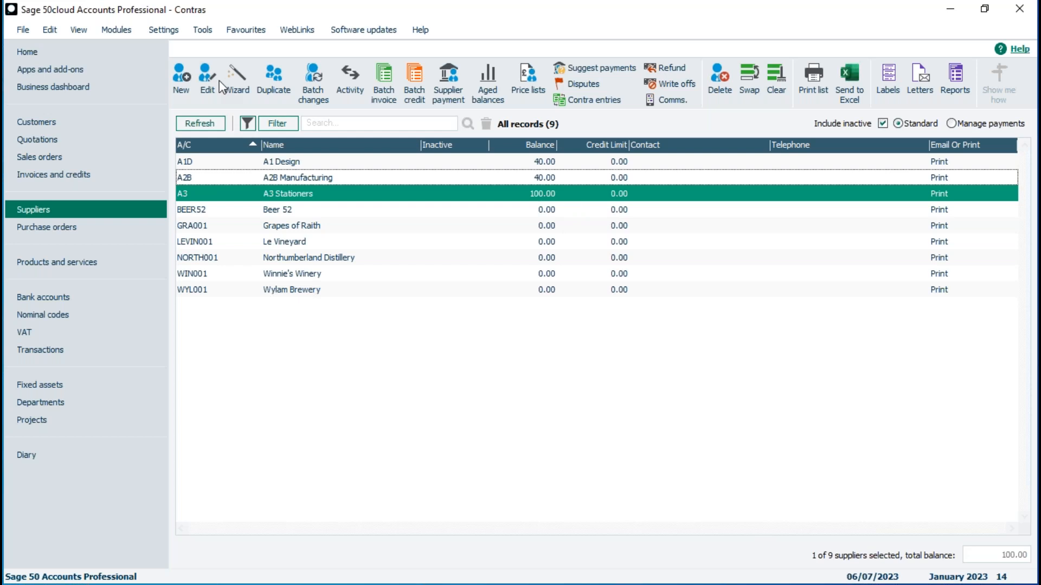
{"action": "left_click", "coordinate": [350, 79]}
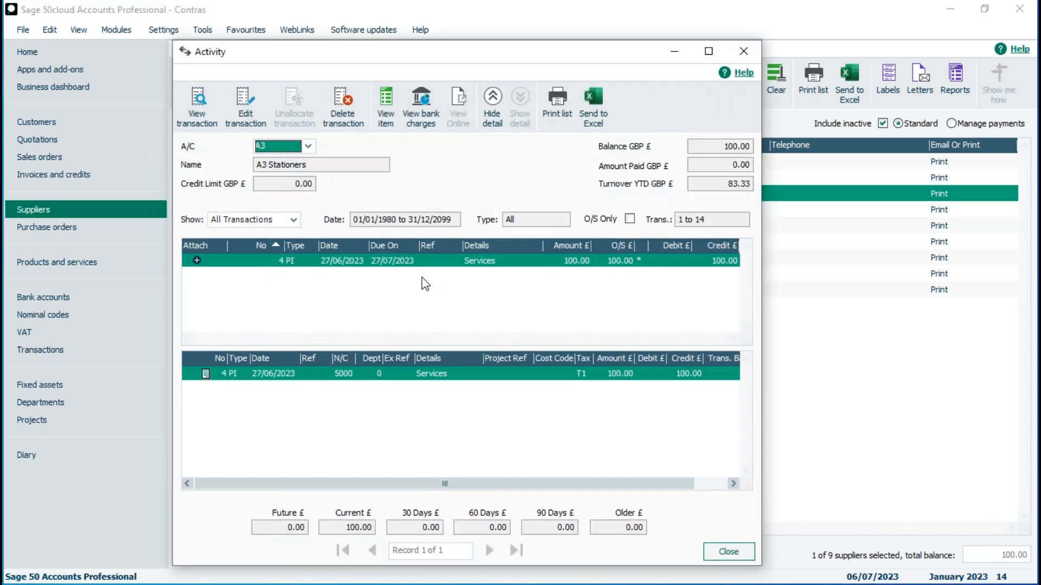
{"action": "left_click", "coordinate": [743, 551]}
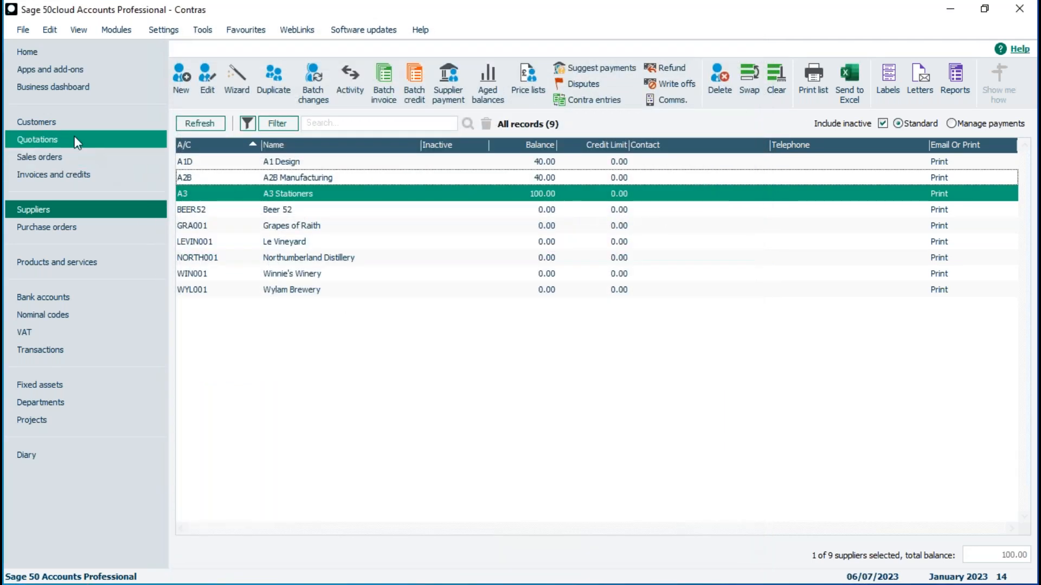
Start a new contra entry from the supplier list
{"action": "left_click", "coordinate": [47, 123]}
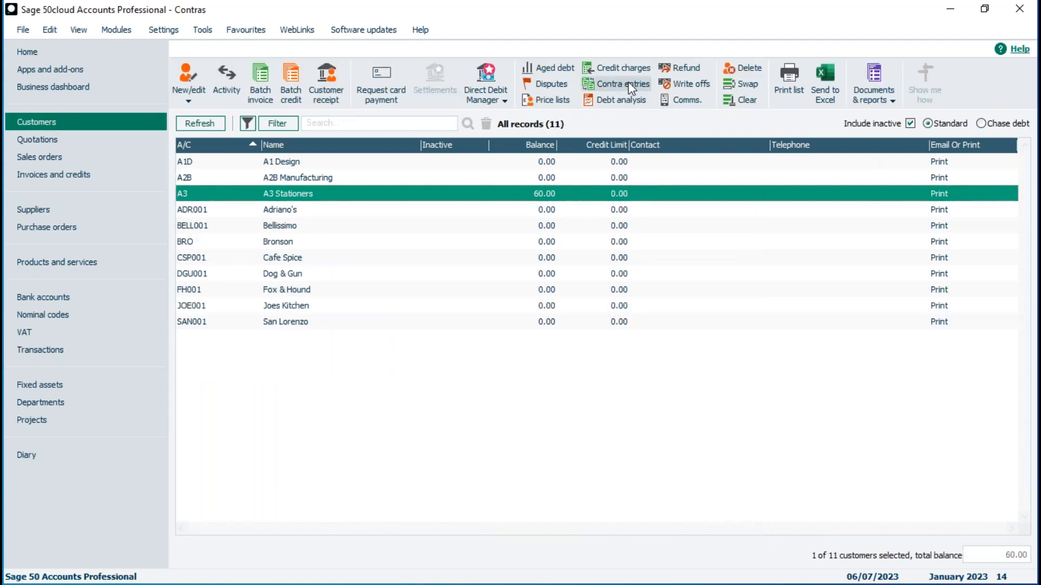
{"action": "left_click", "coordinate": [64, 209]}
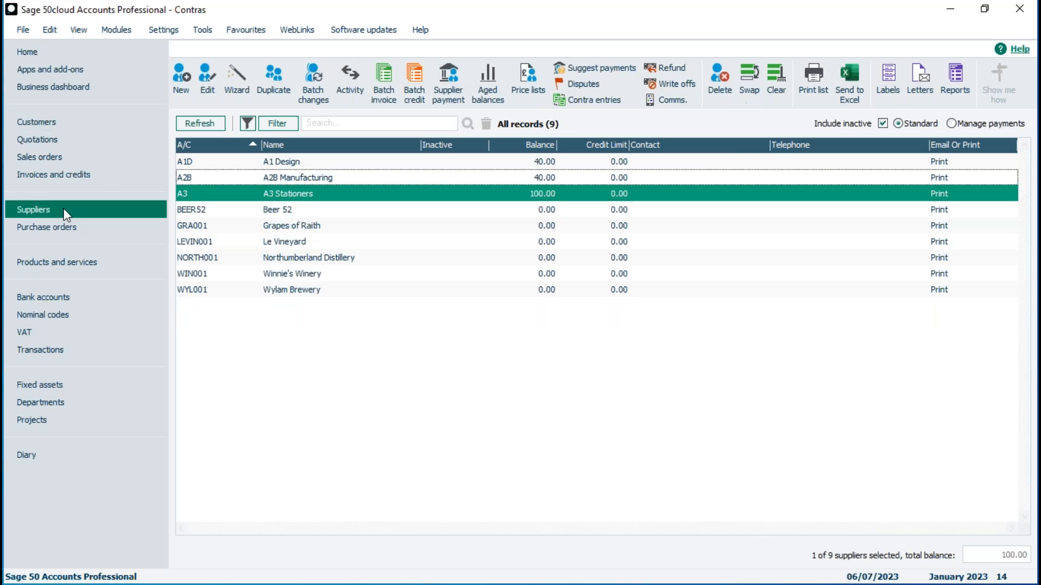
{"action": "left_click", "coordinate": [595, 103]}
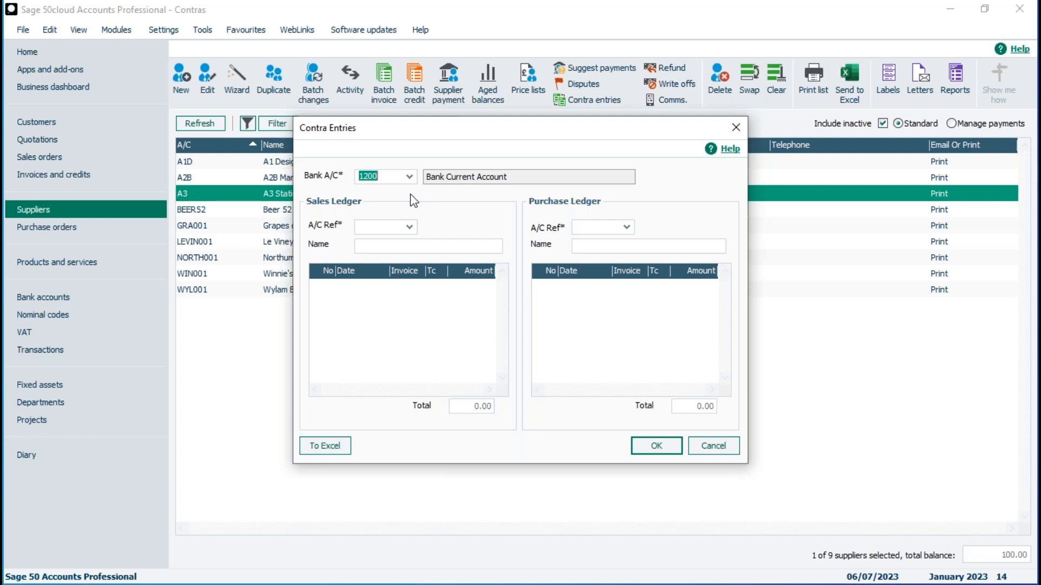
Set the contra's bank account to 1220 Contra
{"action": "left_click", "coordinate": [409, 176]}
{"action": "left_click", "coordinate": [443, 281]}
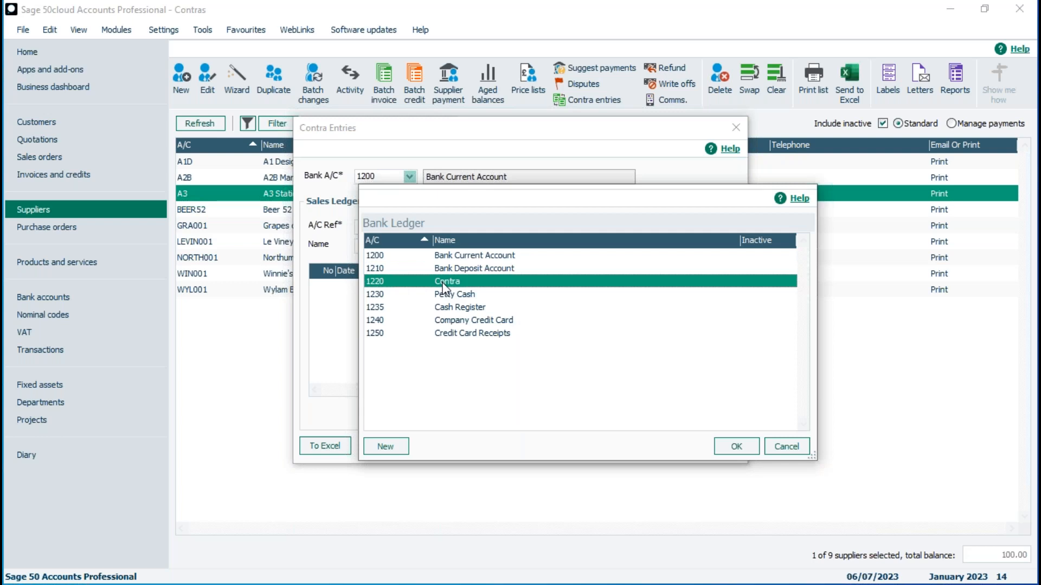
{"action": "double_click", "coordinate": [442, 282]}
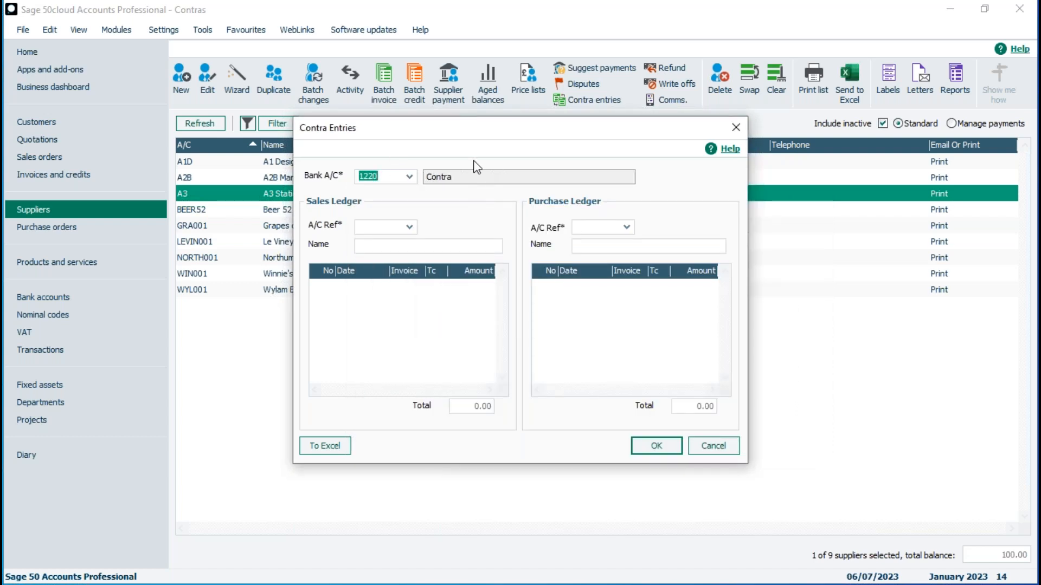
Select A3 Stationers as both customer and supplier, and include the 40.00 sales invoice
{"action": "left_click", "coordinate": [411, 228]}
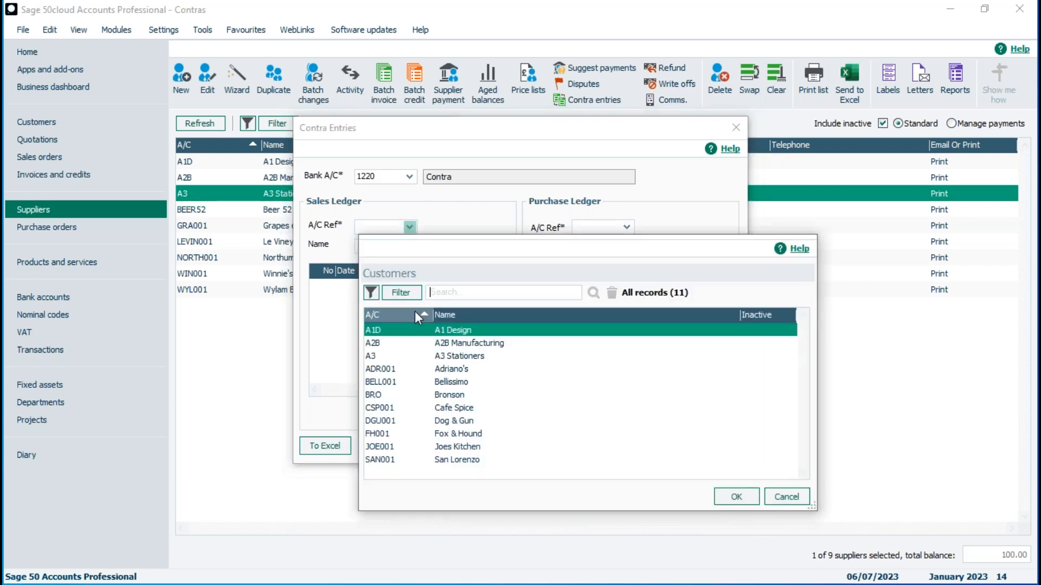
{"action": "left_click", "coordinate": [372, 356]}
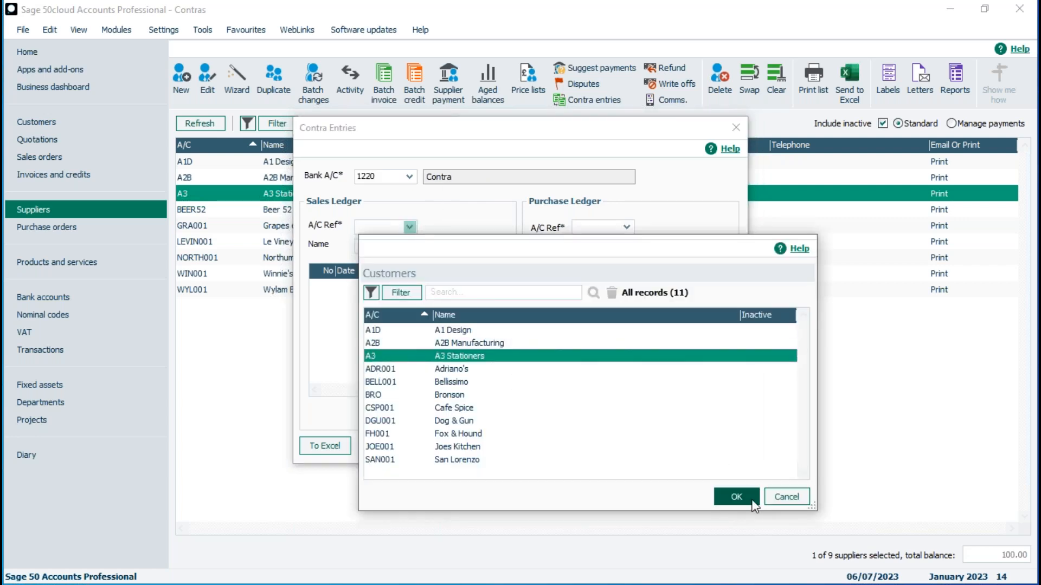
{"action": "left_click", "coordinate": [731, 496]}
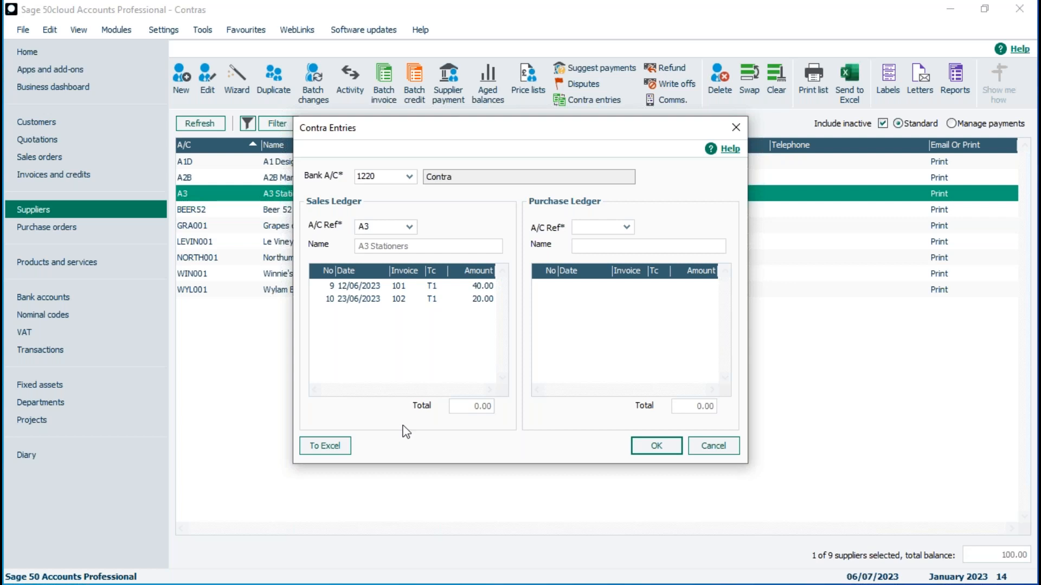
{"action": "left_click", "coordinate": [627, 227]}
{"action": "left_click", "coordinate": [660, 357]}
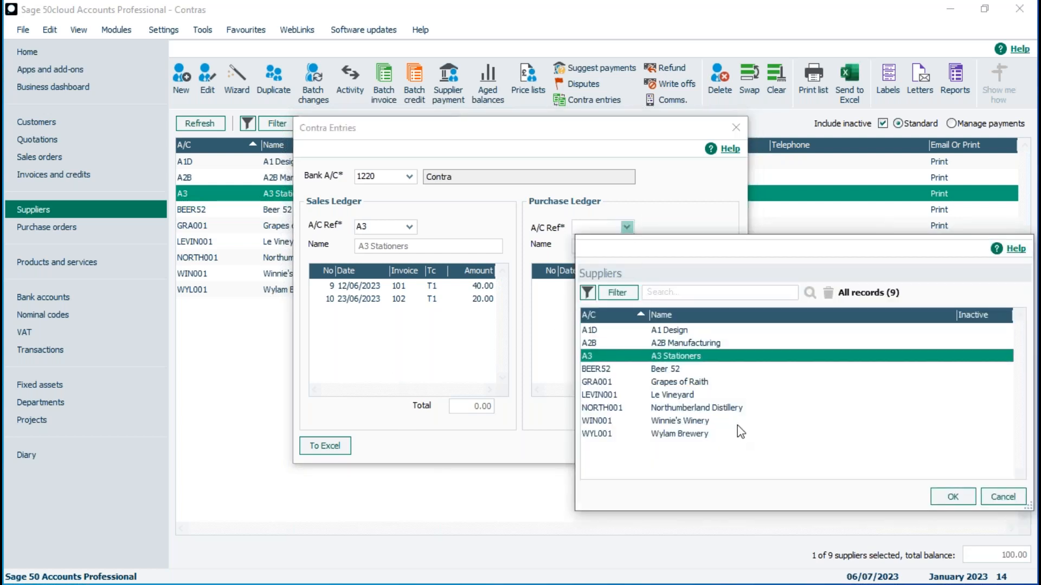
{"action": "left_click", "coordinate": [953, 497]}
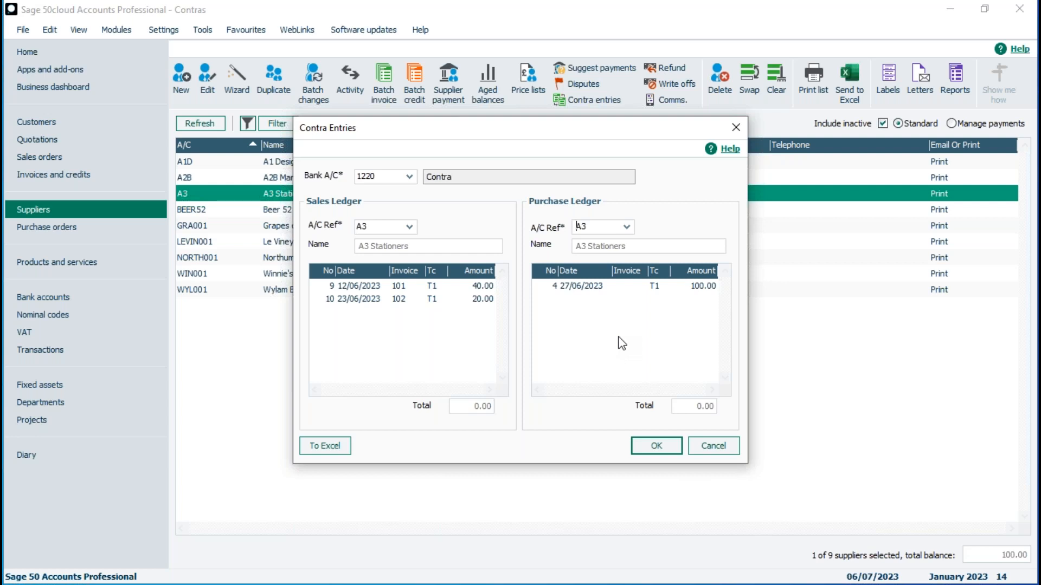
{"action": "left_click", "coordinate": [420, 289]}
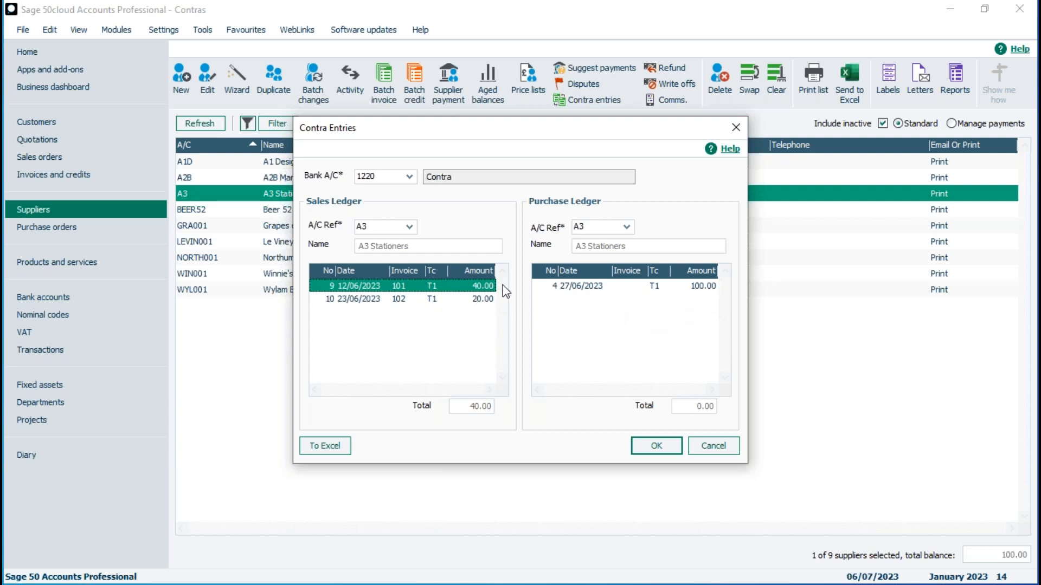
Add the 100.00 purchase and 20.00 sales invoices, making 60.00 against 100.00, and post
{"action": "left_click", "coordinate": [561, 286]}
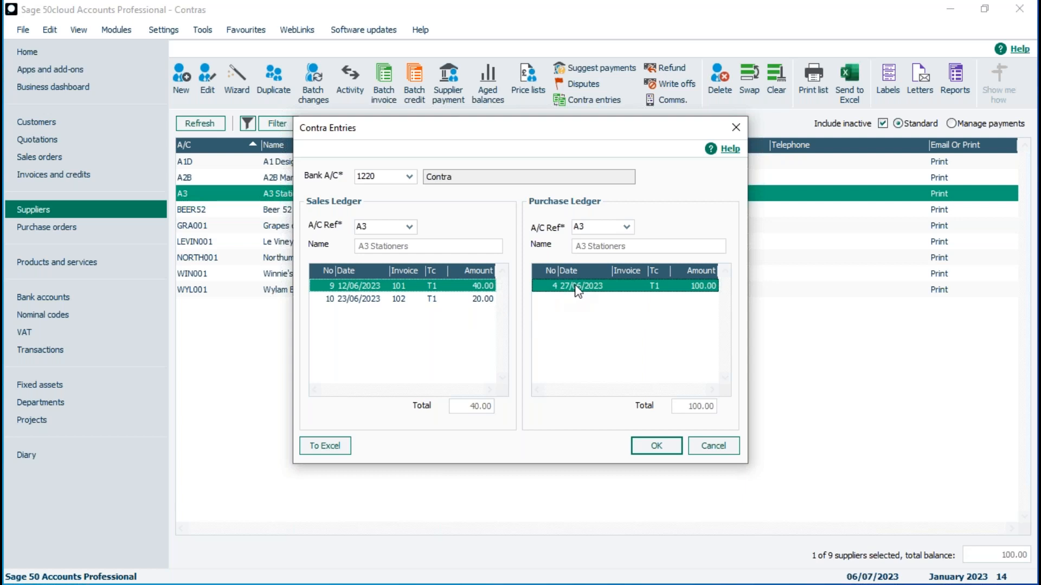
{"action": "left_click", "coordinate": [456, 300]}
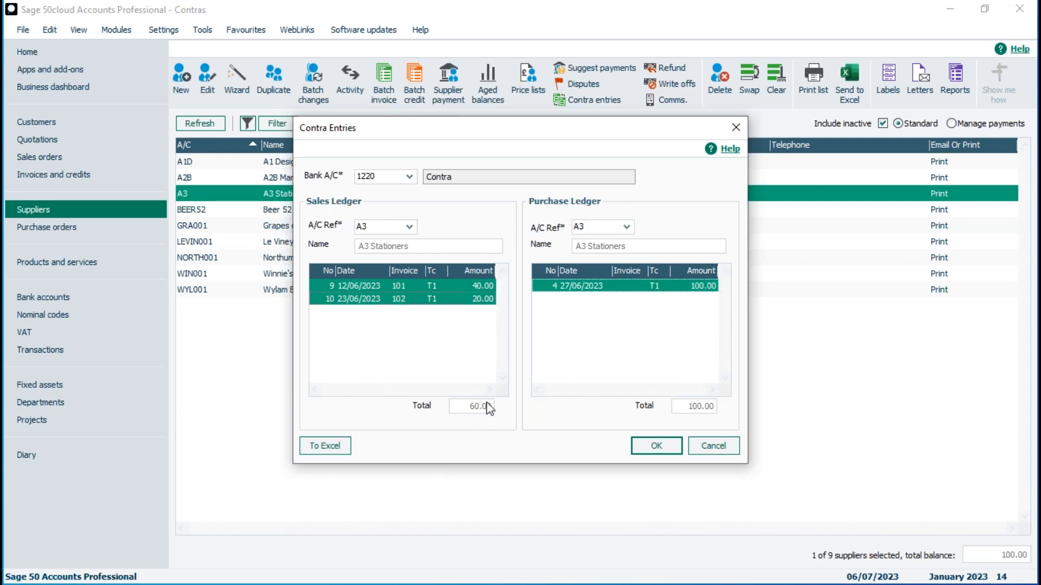
{"action": "left_click", "coordinate": [466, 302]}
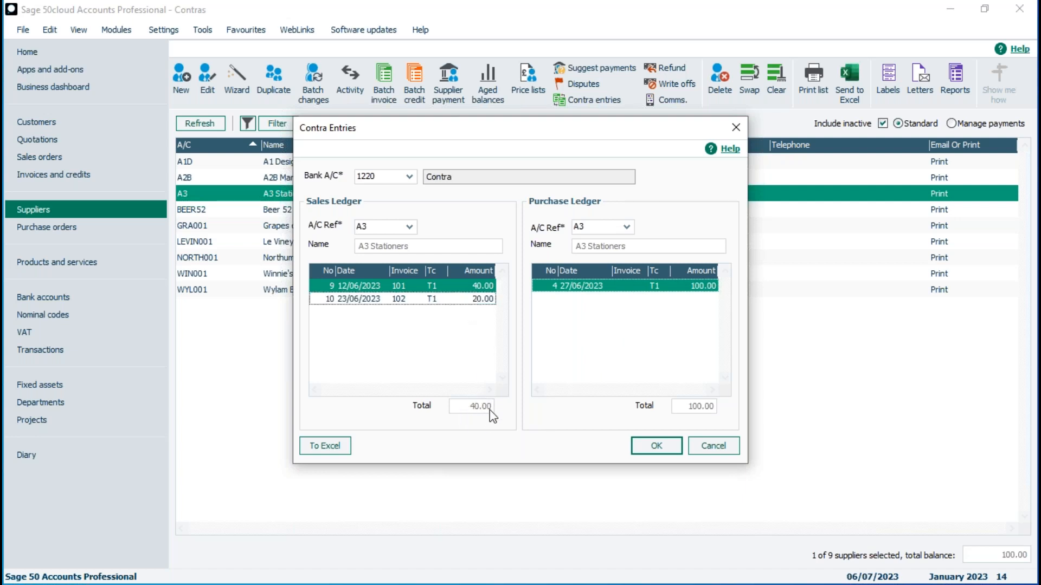
{"action": "left_click", "coordinate": [395, 299]}
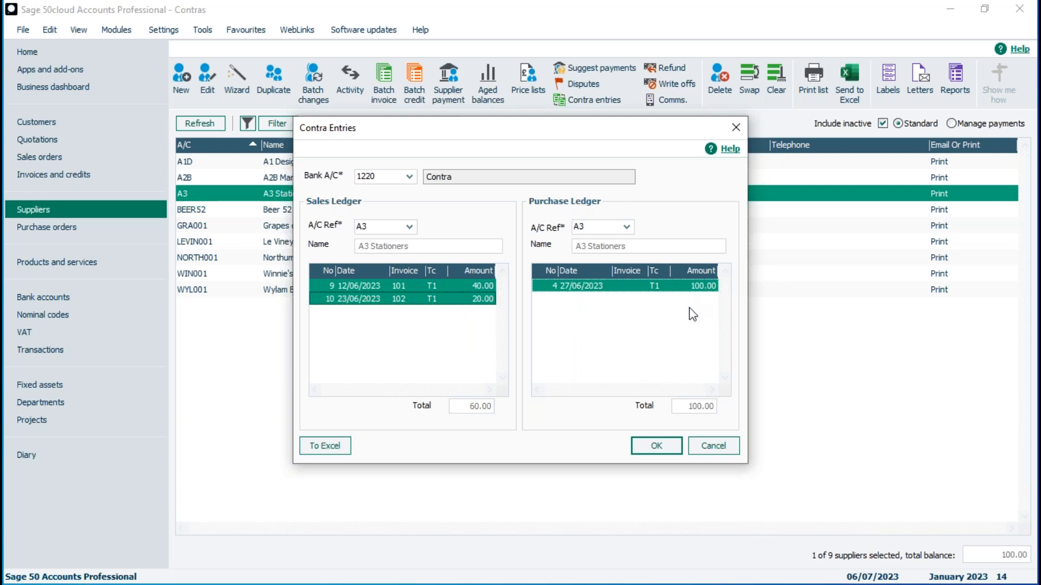
{"action": "left_click", "coordinate": [656, 448]}
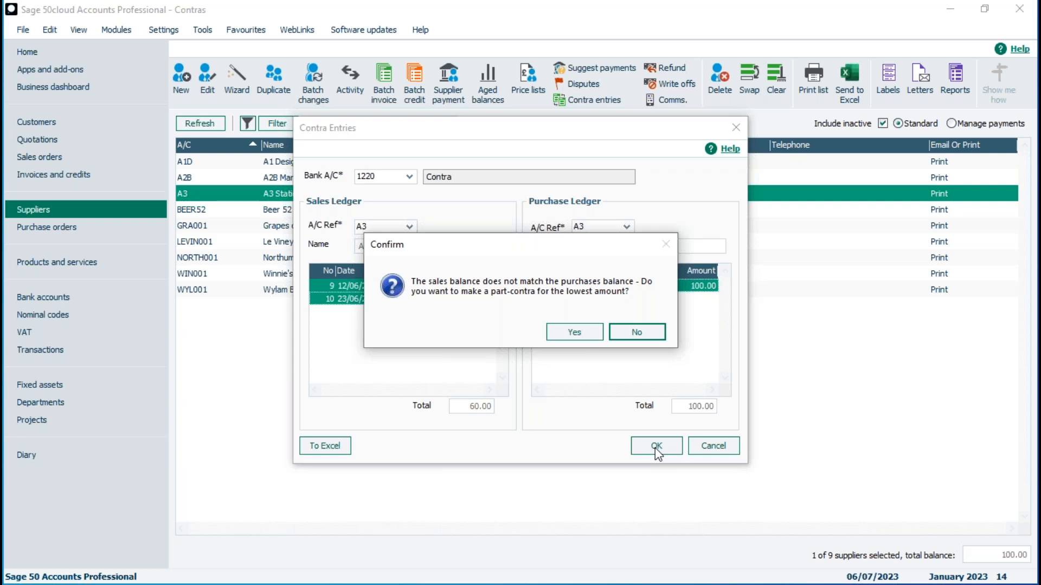
Accept the lower-amount part-contra and verify A3's balances: customer 0.00, supplier 40.00
{"action": "left_click", "coordinate": [577, 331]}
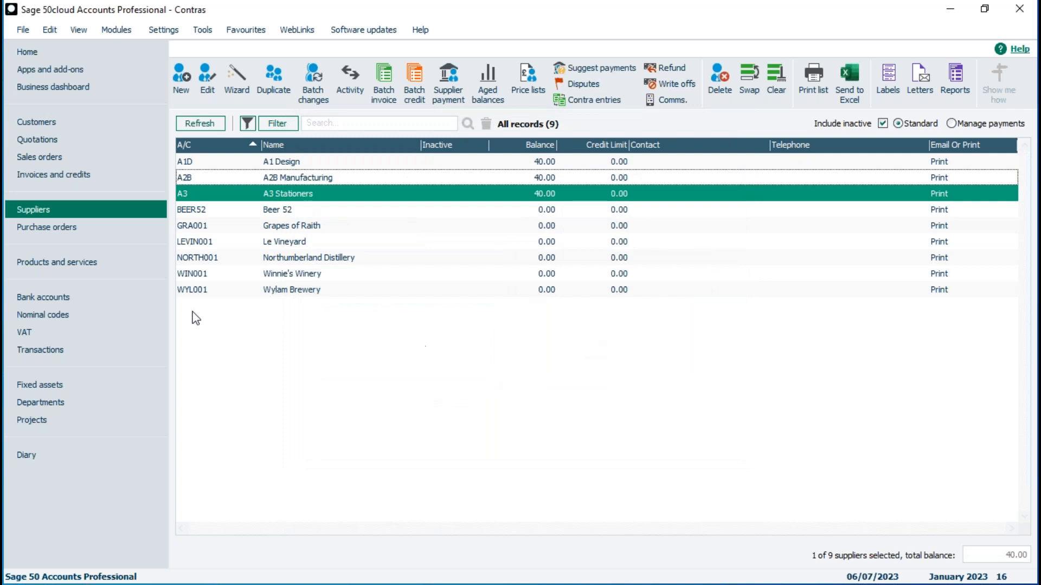
{"action": "left_click", "coordinate": [37, 124]}
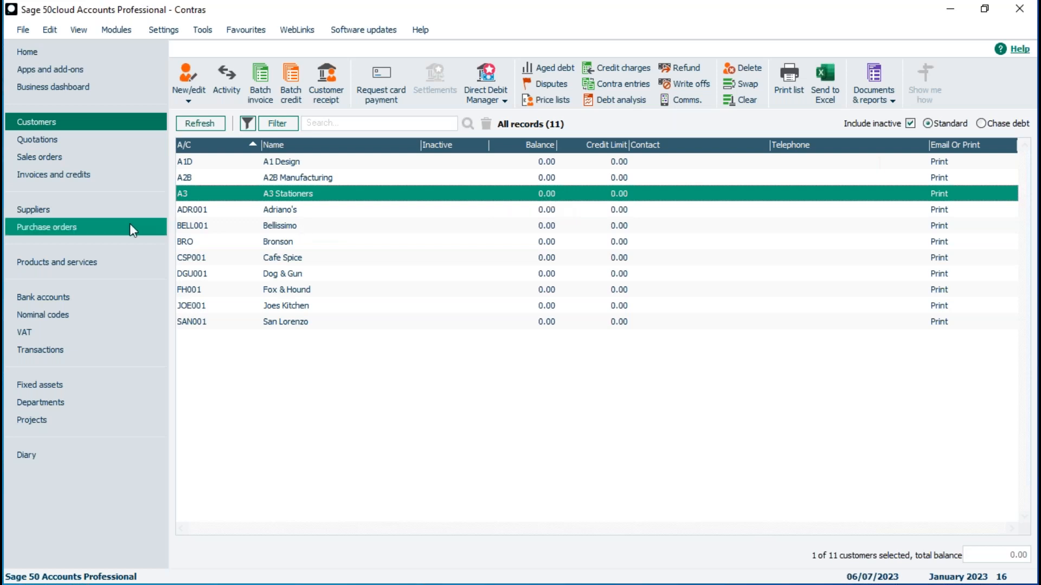
{"action": "left_click", "coordinate": [31, 209]}
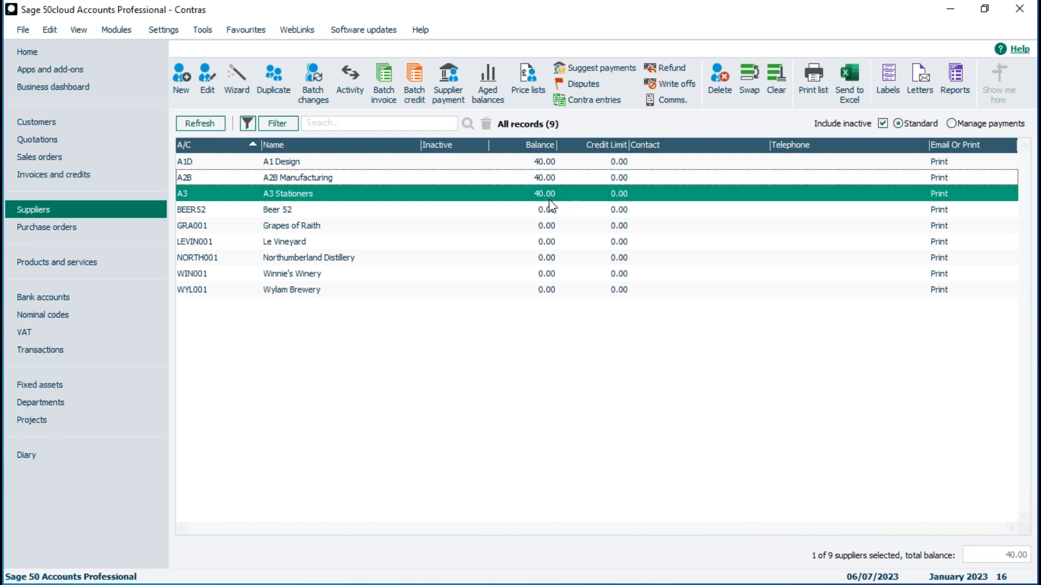
{"action": "left_click", "coordinate": [72, 349]}
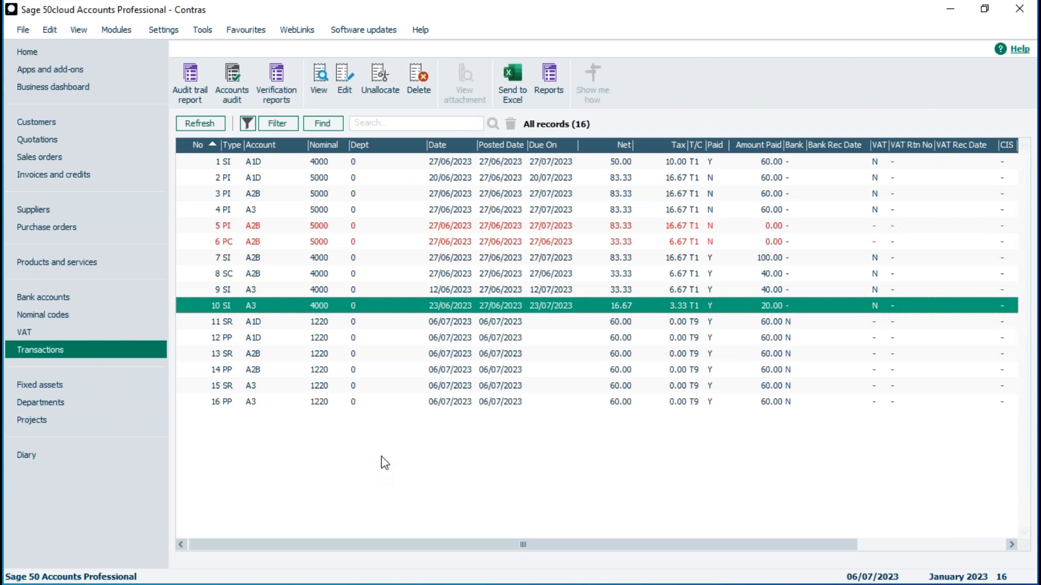
Inspect contra transaction 15 SR, then go back to the customer list
{"action": "left_click", "coordinate": [346, 388]}
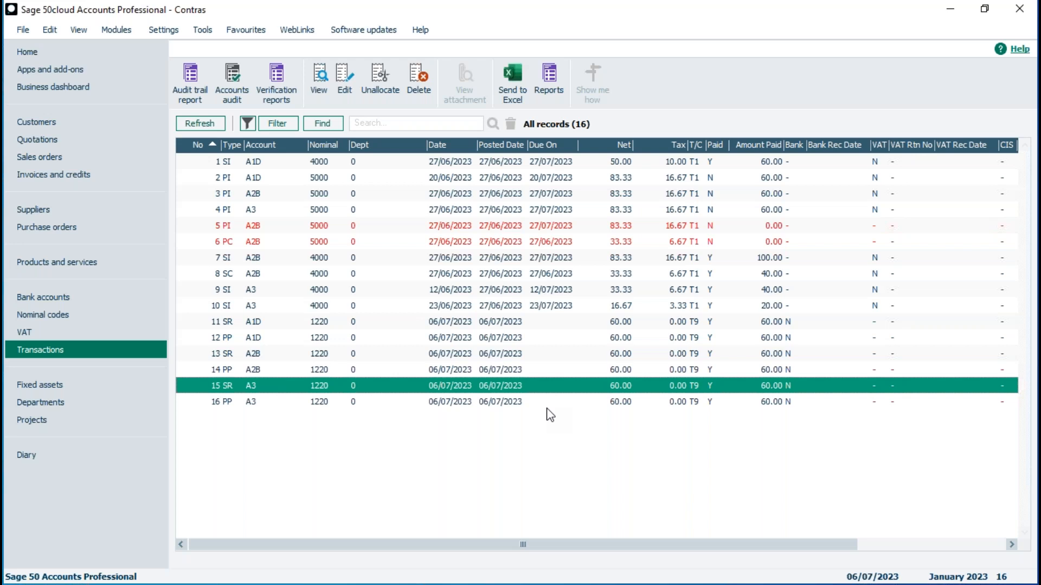
{"action": "left_click", "coordinate": [28, 121]}
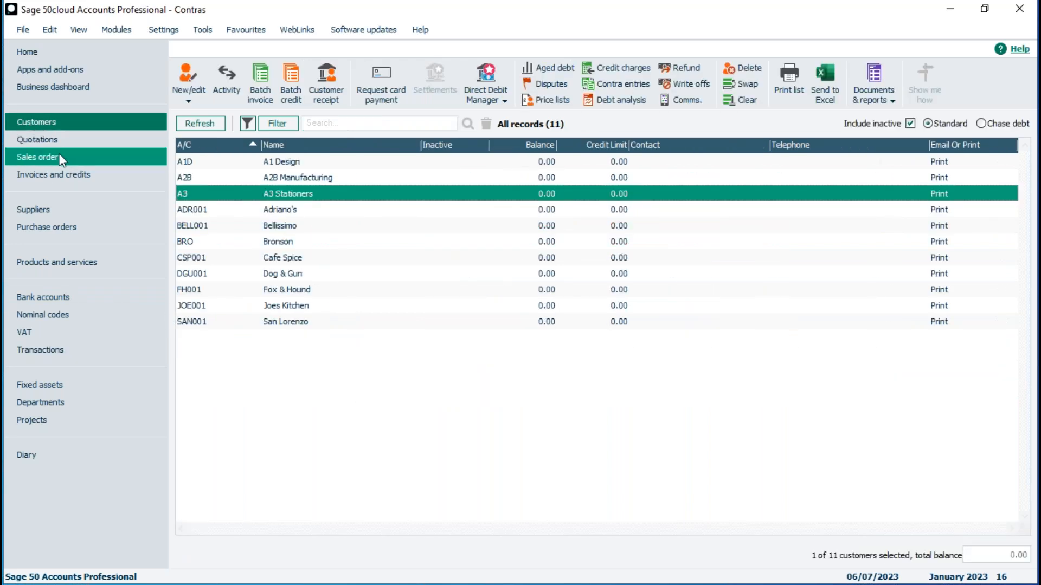
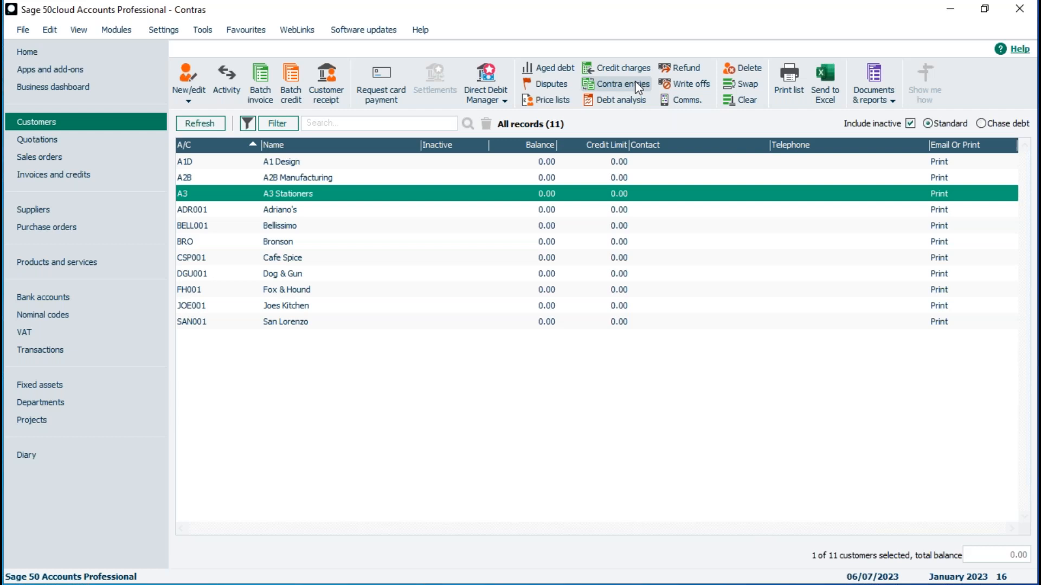
Open the Users list from Settings > User Management, closing other windows
{"action": "left_click", "coordinate": [162, 30]}
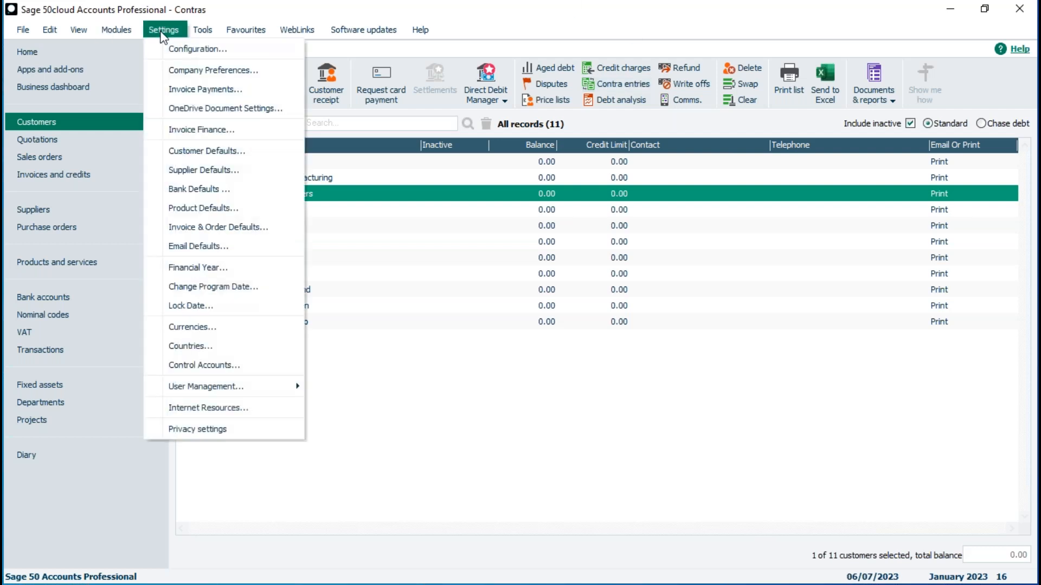
{"action": "mouse_move", "coordinate": [190, 390]}
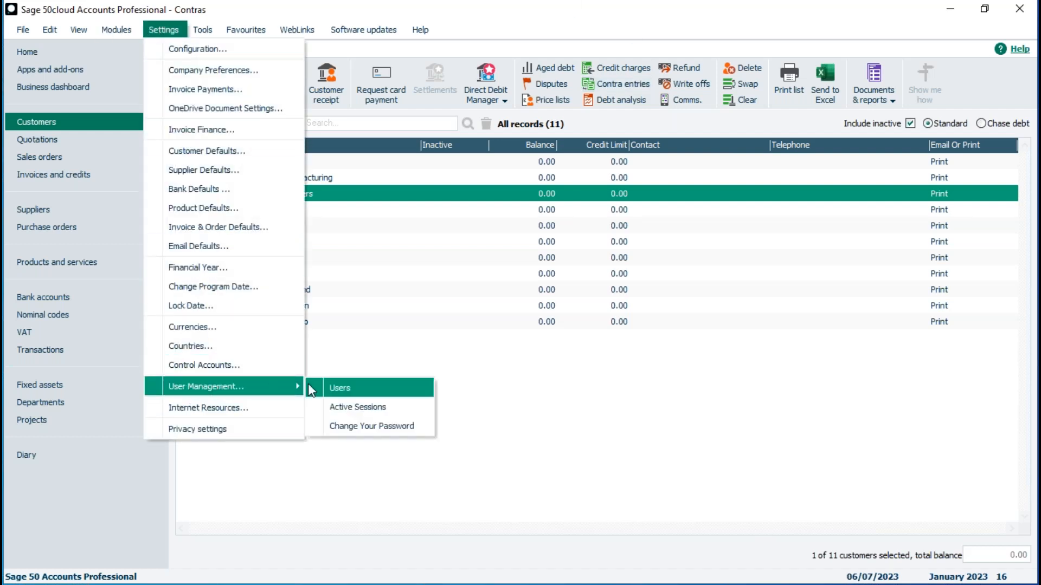
{"action": "left_click", "coordinate": [347, 387]}
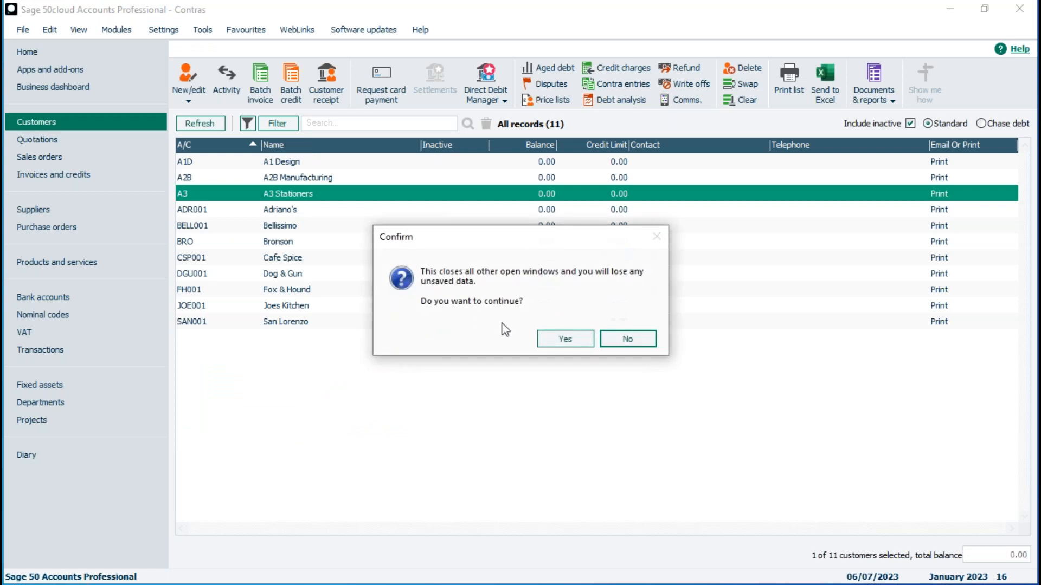
{"action": "left_click", "coordinate": [563, 341]}
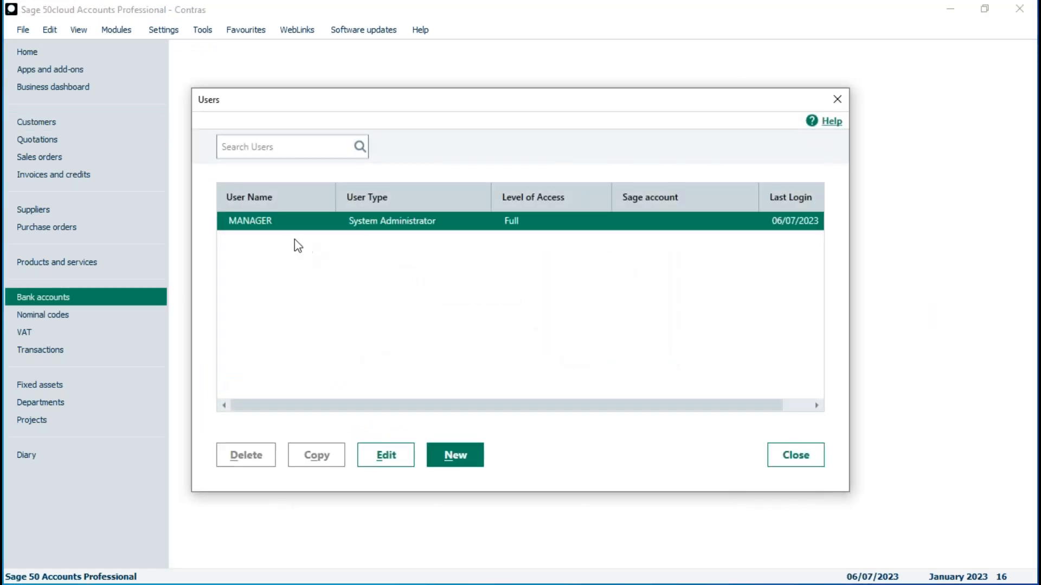
Start a new Standard user and enter their user name and a confirmed password
{"action": "left_click", "coordinate": [454, 457]}
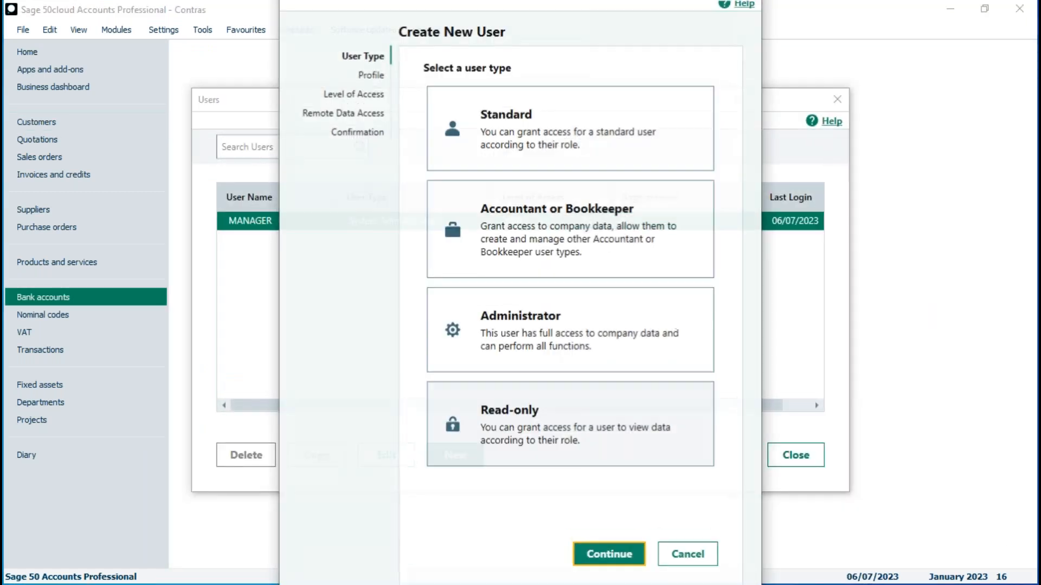
{"action": "left_click", "coordinate": [500, 142]}
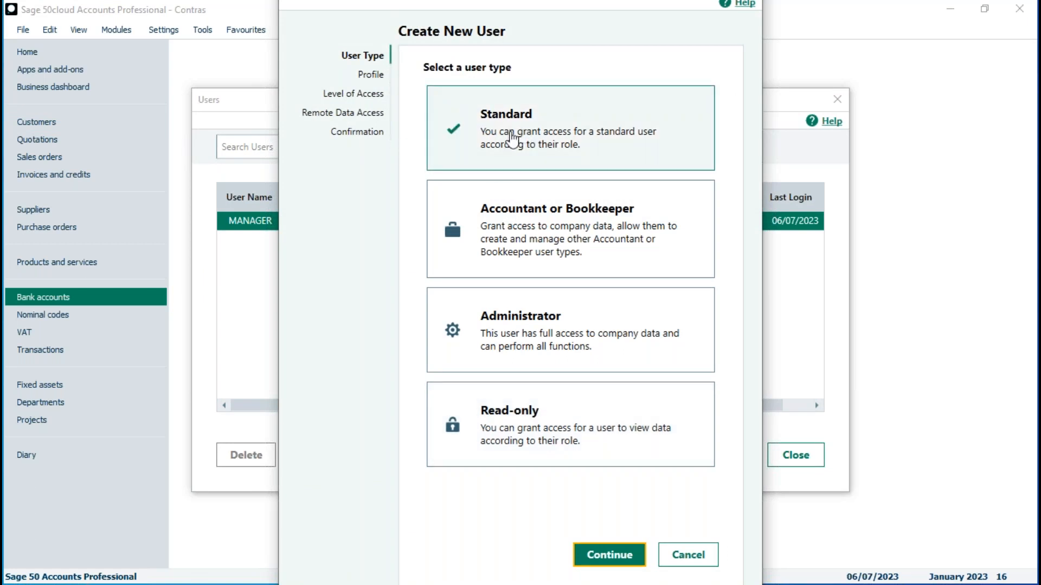
{"action": "left_click", "coordinate": [608, 557]}
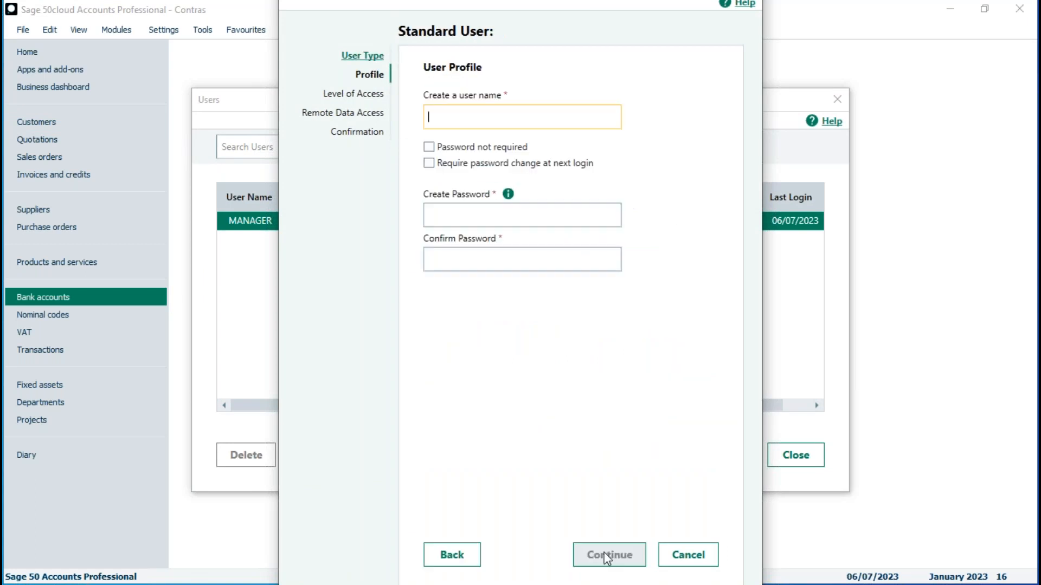
{"action": "type", "text": "Michael"}
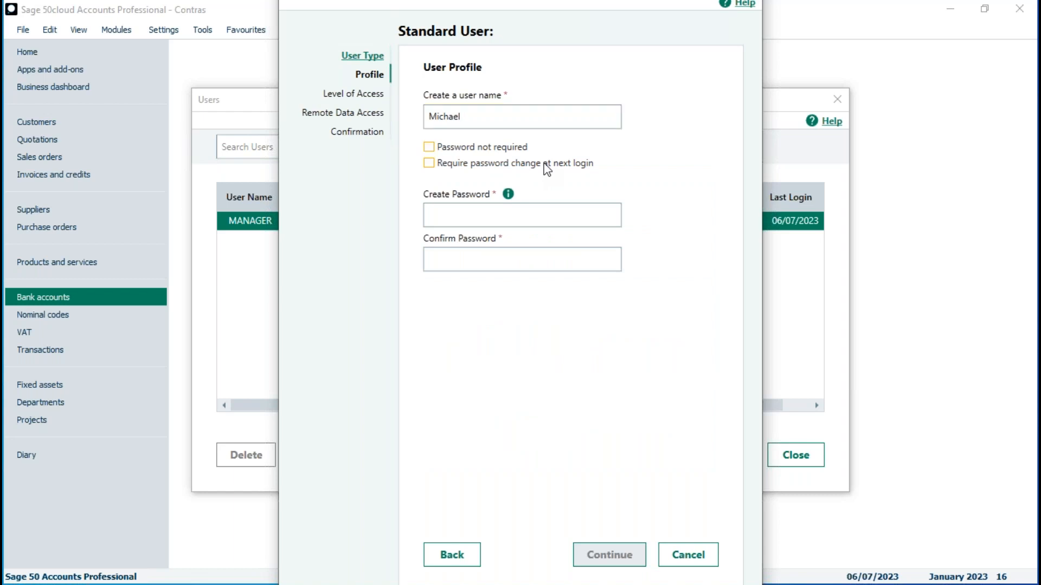
{"action": "left_click", "coordinate": [504, 226]}
{"action": "type", "text": "12"}
{"action": "key", "text": "Tab"}
{"action": "type", "text": "12"}
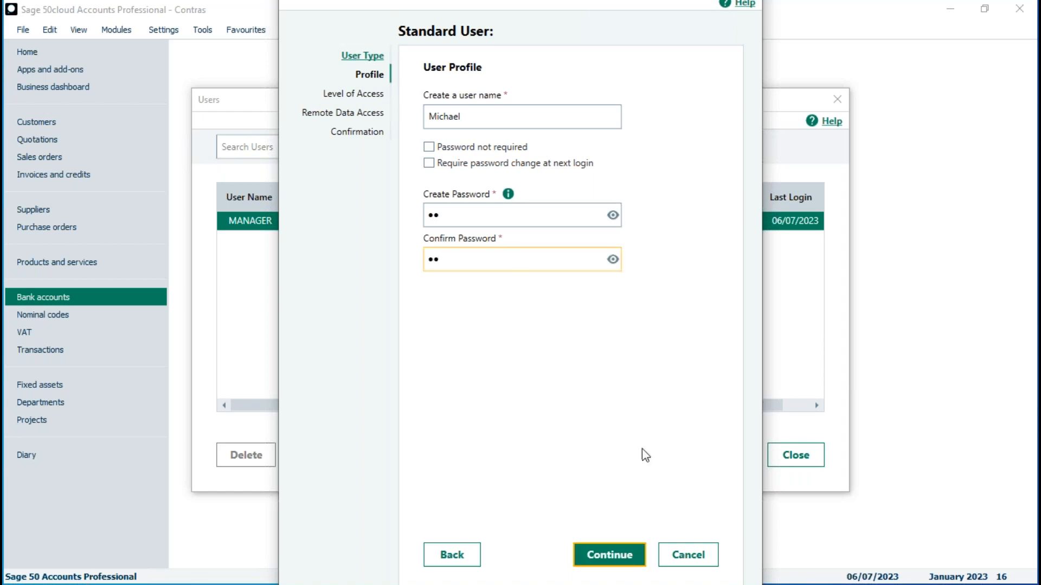
Grant the user all access except Customers Contra entries, then save them
{"action": "left_click", "coordinate": [609, 555]}
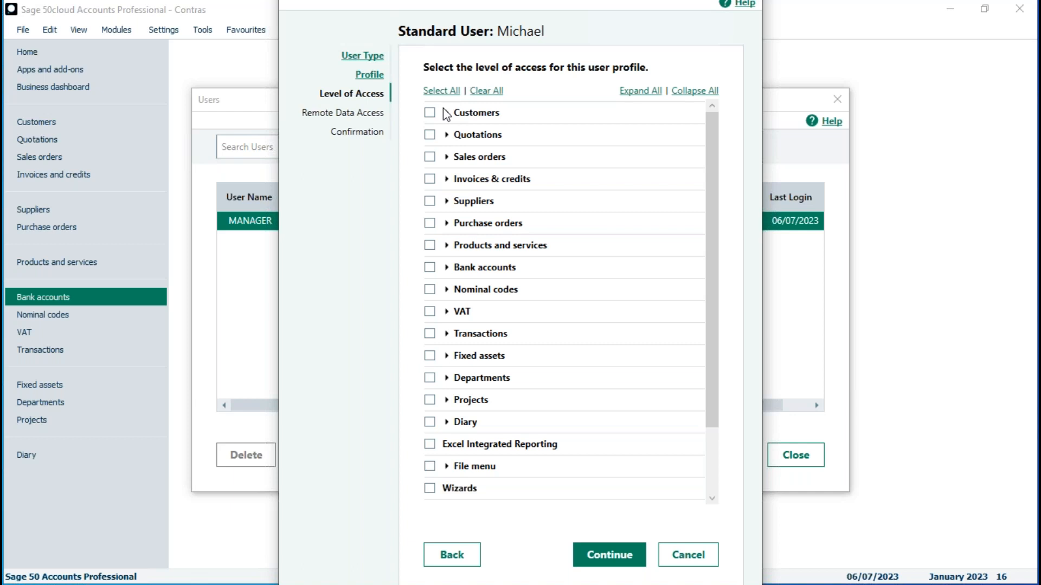
{"action": "left_click", "coordinate": [440, 91]}
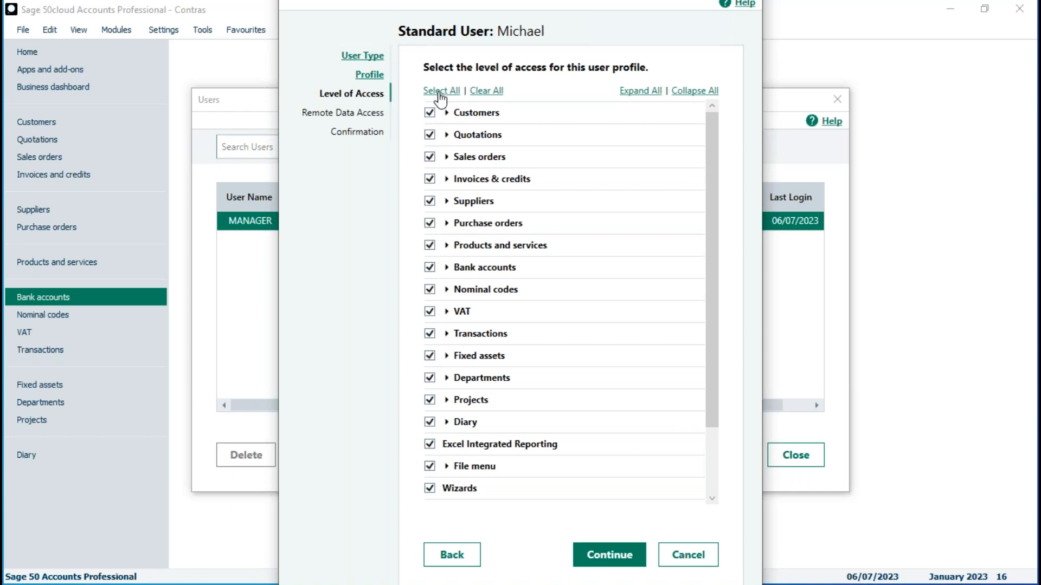
{"action": "left_click", "coordinate": [447, 112]}
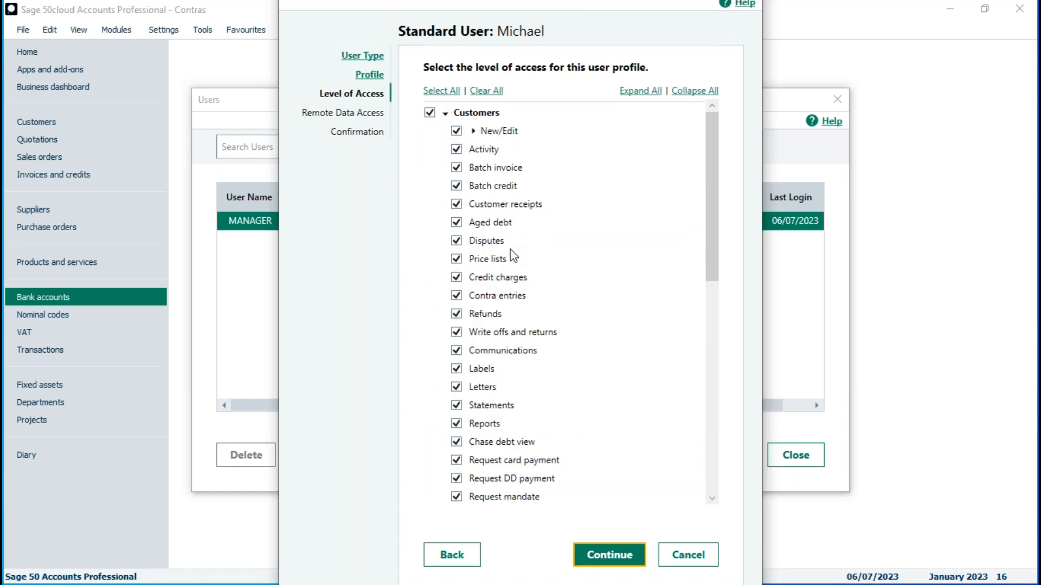
{"action": "left_click", "coordinate": [457, 296]}
{"action": "left_click", "coordinate": [609, 555]}
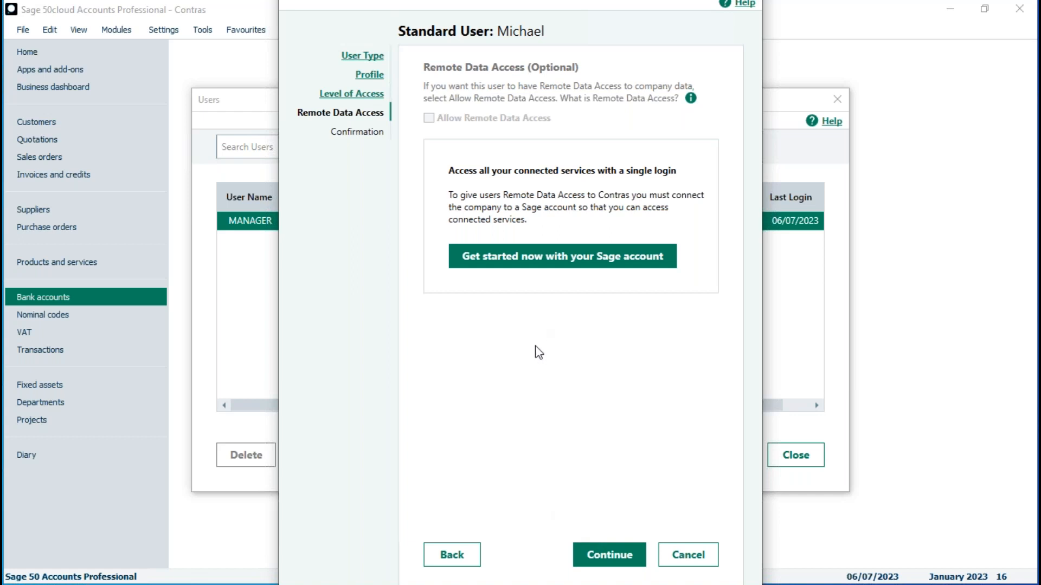
{"action": "left_click", "coordinate": [610, 557]}
{"action": "left_click", "coordinate": [618, 556]}
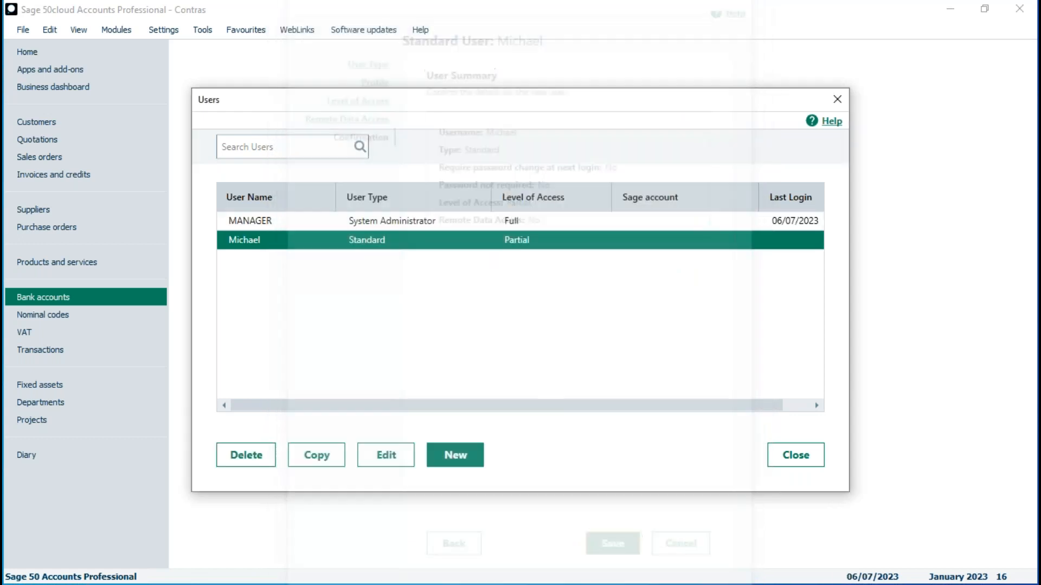
Close the Users list and log off the manager
{"action": "left_click", "coordinate": [794, 459]}
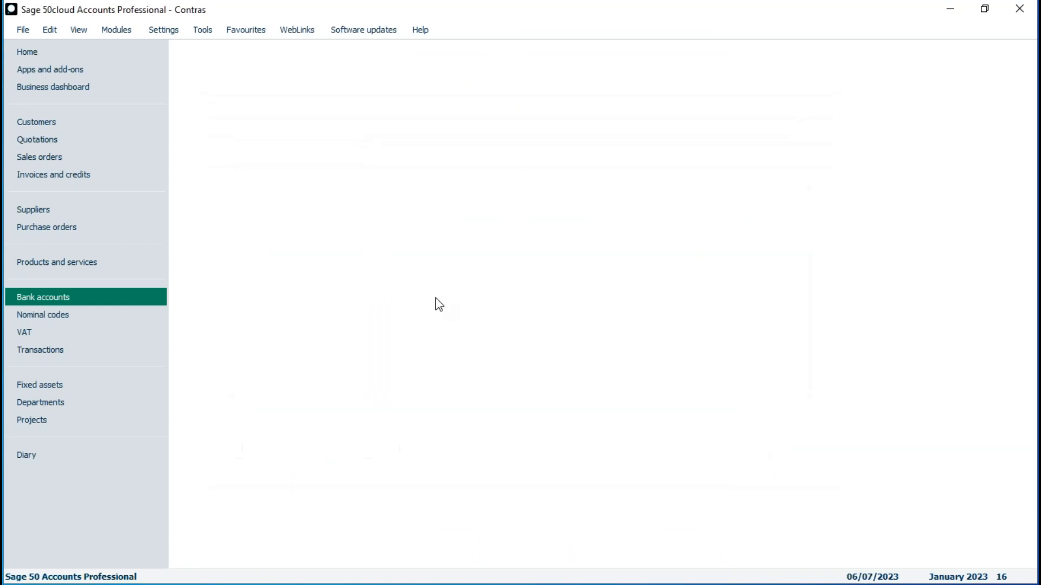
{"action": "left_click", "coordinate": [26, 28]}
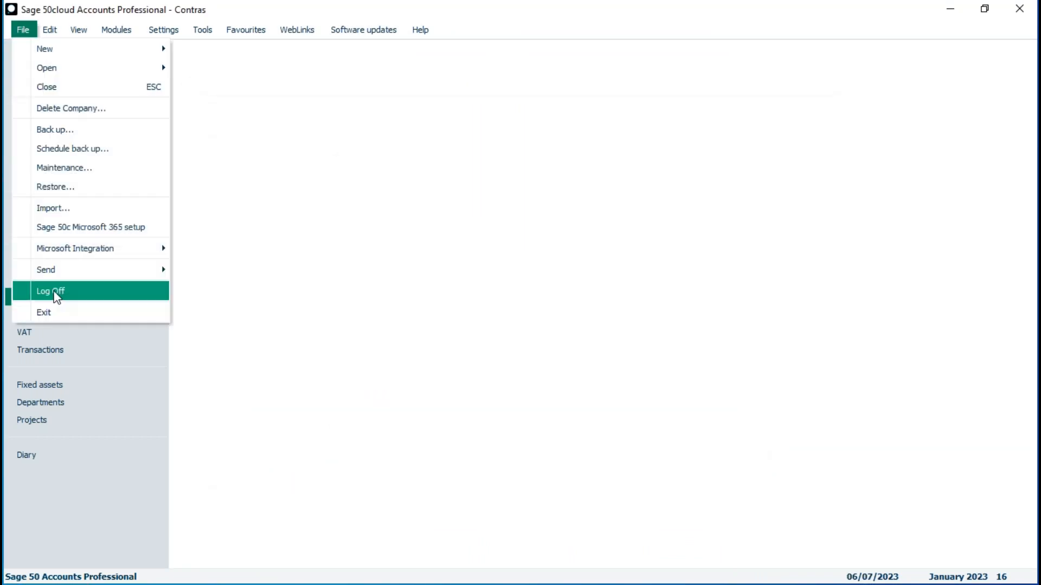
{"action": "left_click", "coordinate": [38, 290]}
Log on as the new restricted user and open the Customers list
{"action": "type", "text": "mana"}
{"action": "key", "text": "BackSpace"}
{"action": "key", "text": "BackSpace"}
{"action": "key", "text": "BackSpace"}
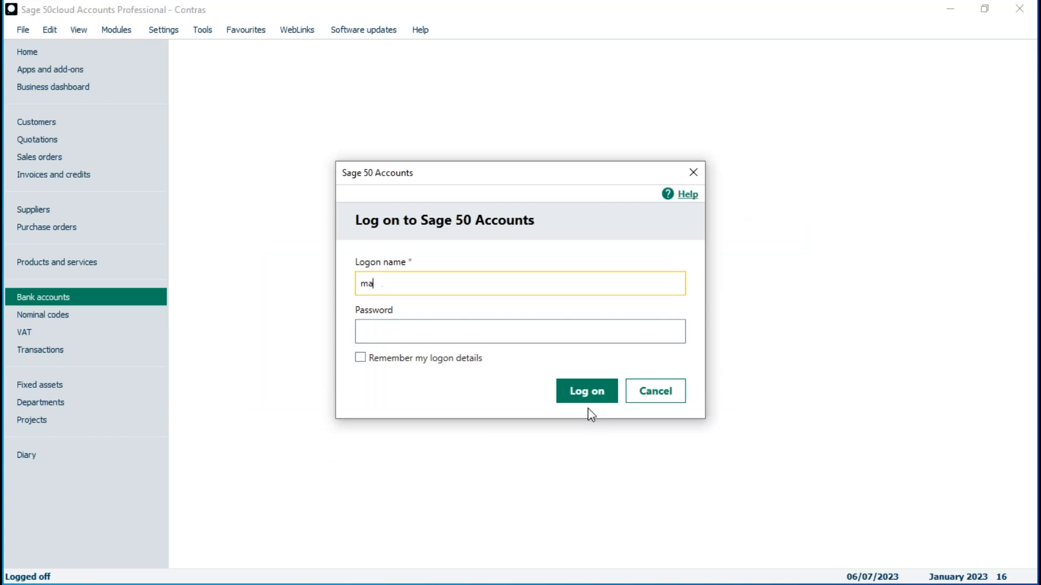
{"action": "type", "text": "ichael"}
{"action": "key", "text": "Tab"}
{"action": "type", "text": "••"}
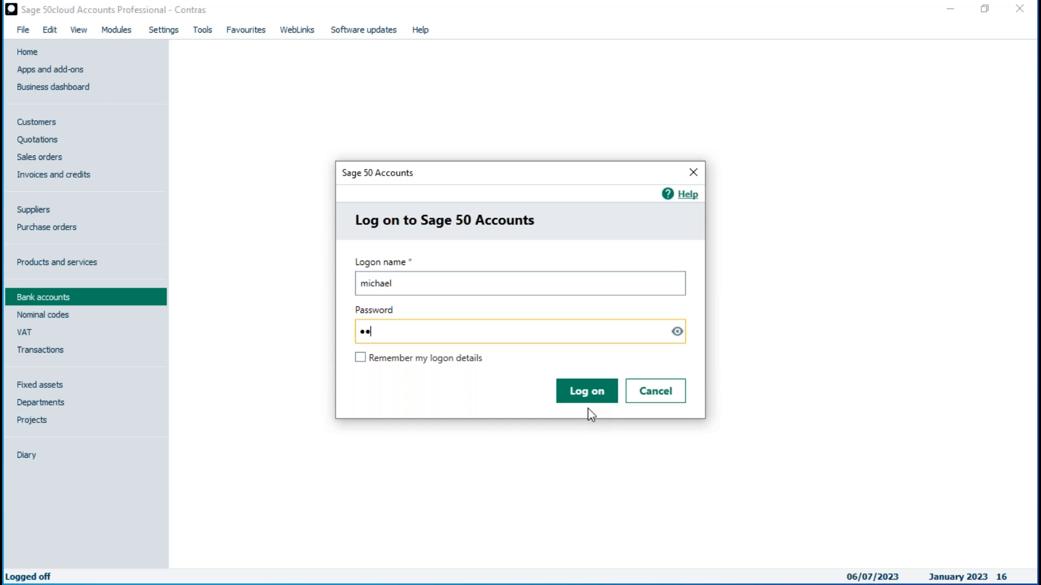
{"action": "left_click", "coordinate": [592, 396]}
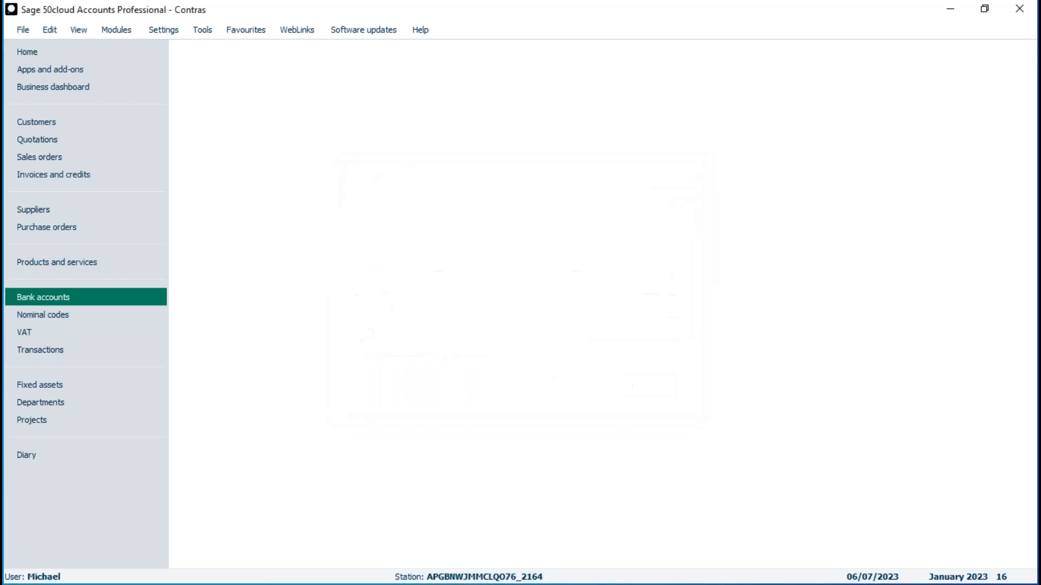
{"action": "left_click", "coordinate": [51, 122]}
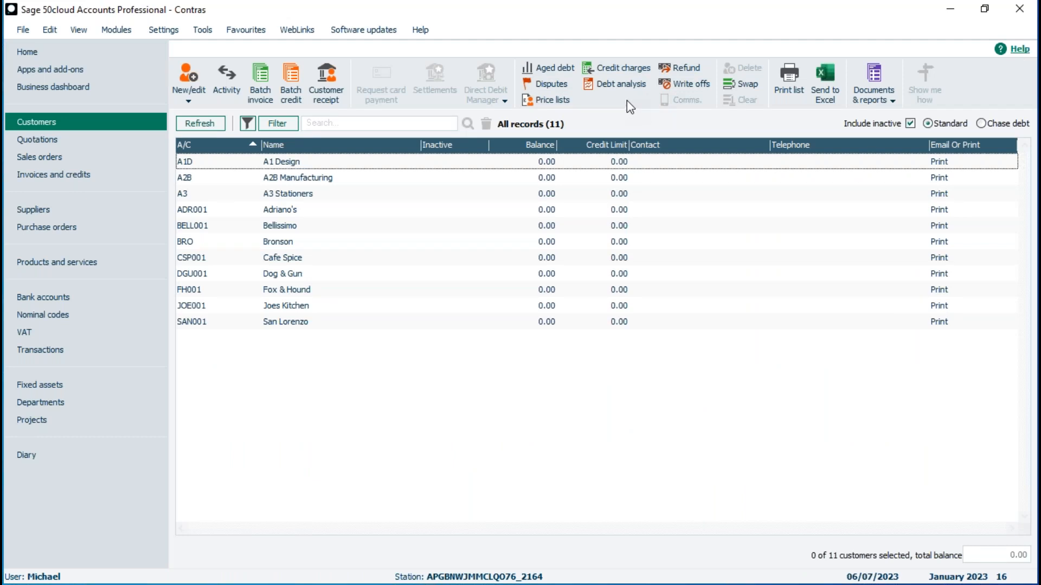
Log off the restricted user, log on as manager, and reopen the Customers list
{"action": "left_click", "coordinate": [23, 29]}
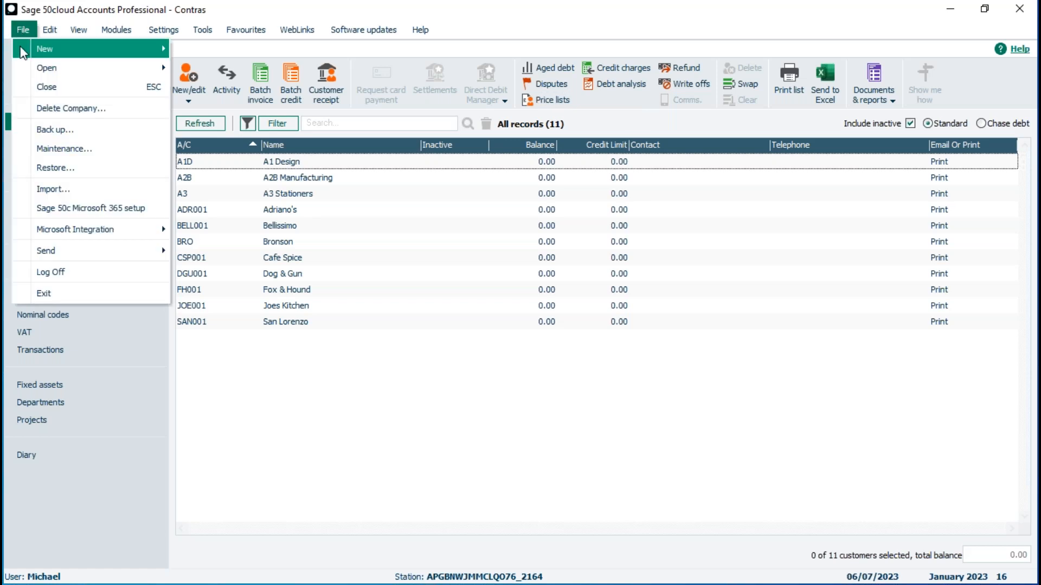
{"action": "left_click", "coordinate": [53, 274]}
{"action": "left_click", "coordinate": [567, 340]}
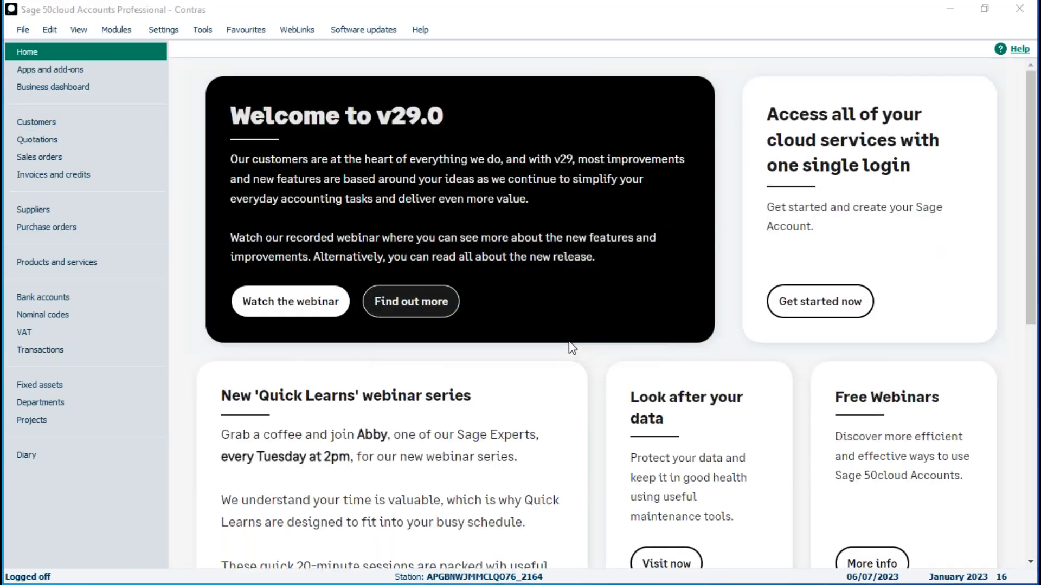
{"action": "type", "text": "manager"}
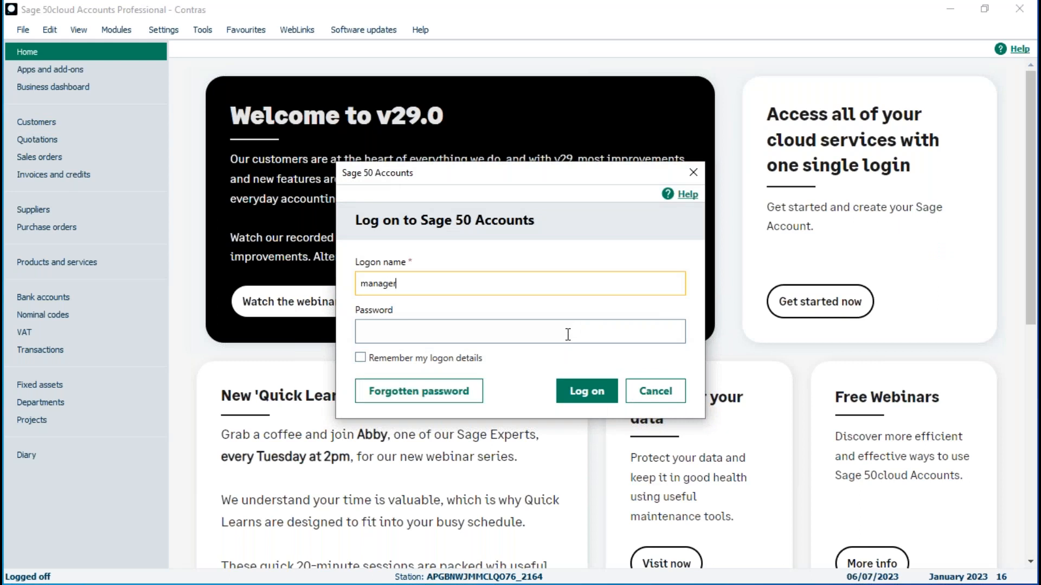
{"action": "key", "text": "Tab"}
{"action": "type", "text": "••"}
{"action": "key", "text": "Return"}
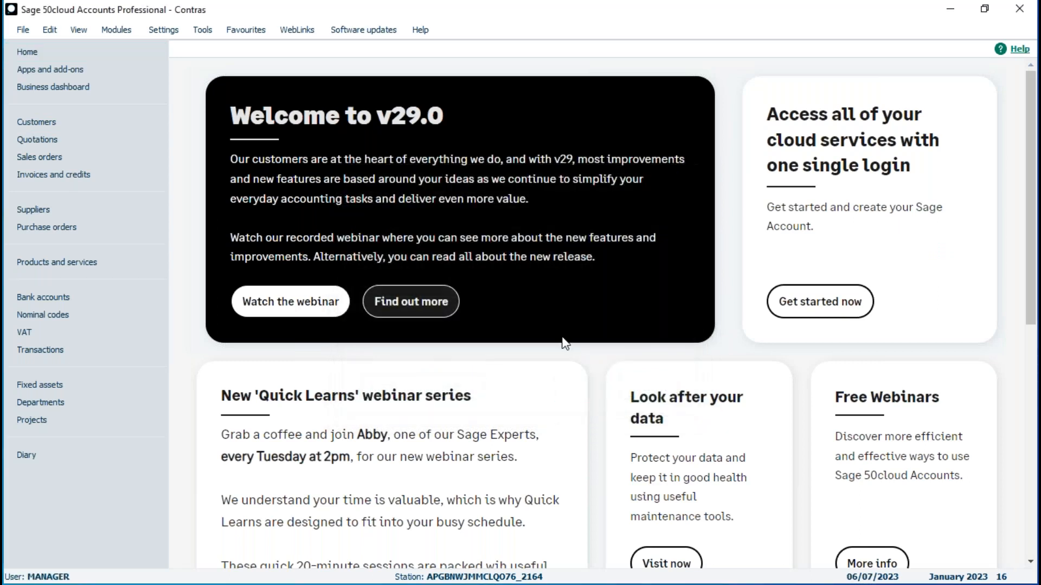
{"action": "left_click", "coordinate": [39, 123]}
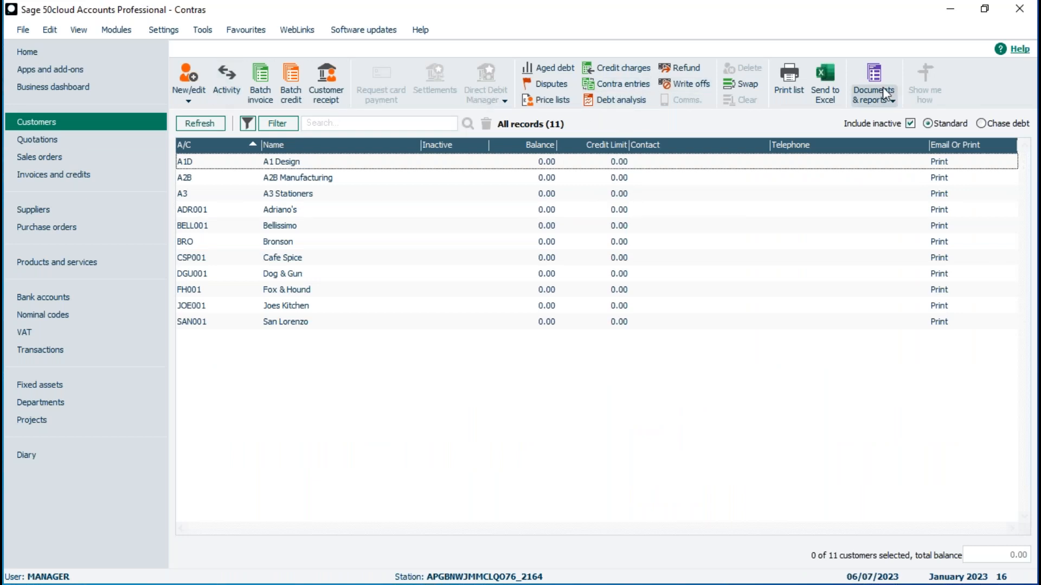
Hide Credit charges from the Customers toolbar, toggling Contra entries off and back on
{"action": "right_click", "coordinate": [366, 79]}
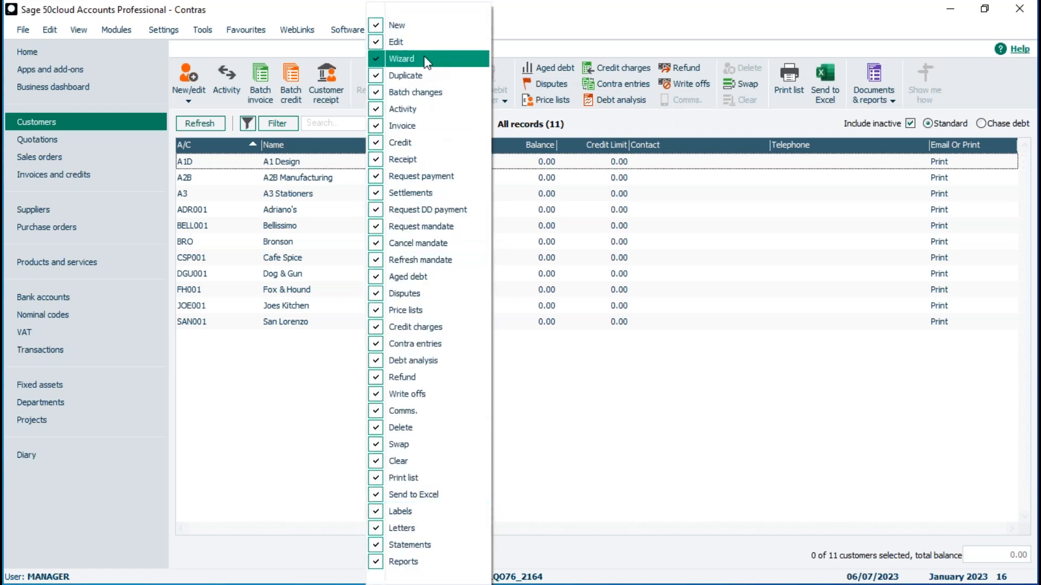
{"action": "left_click", "coordinate": [410, 344]}
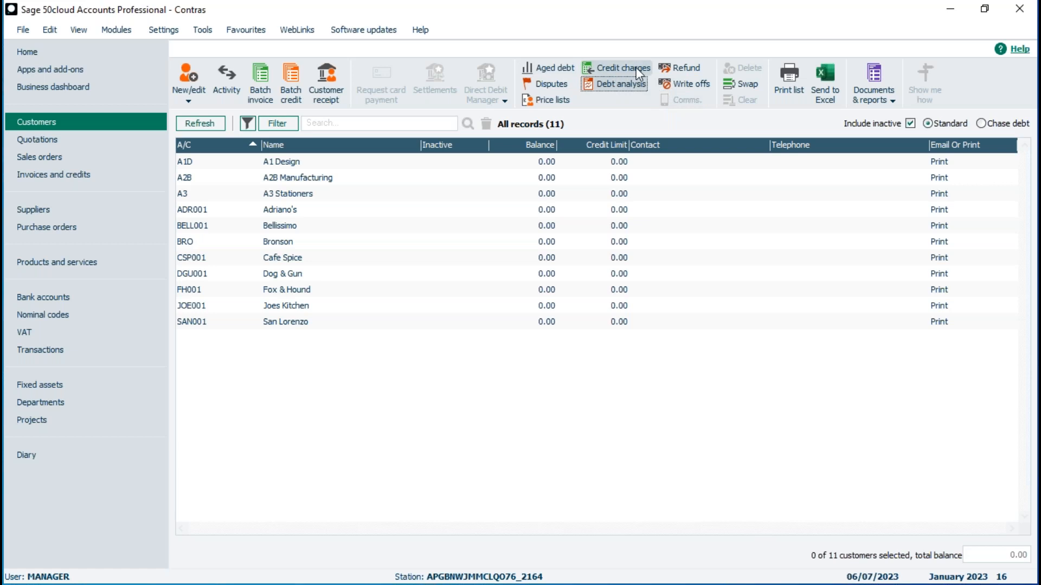
{"action": "right_click", "coordinate": [460, 90]}
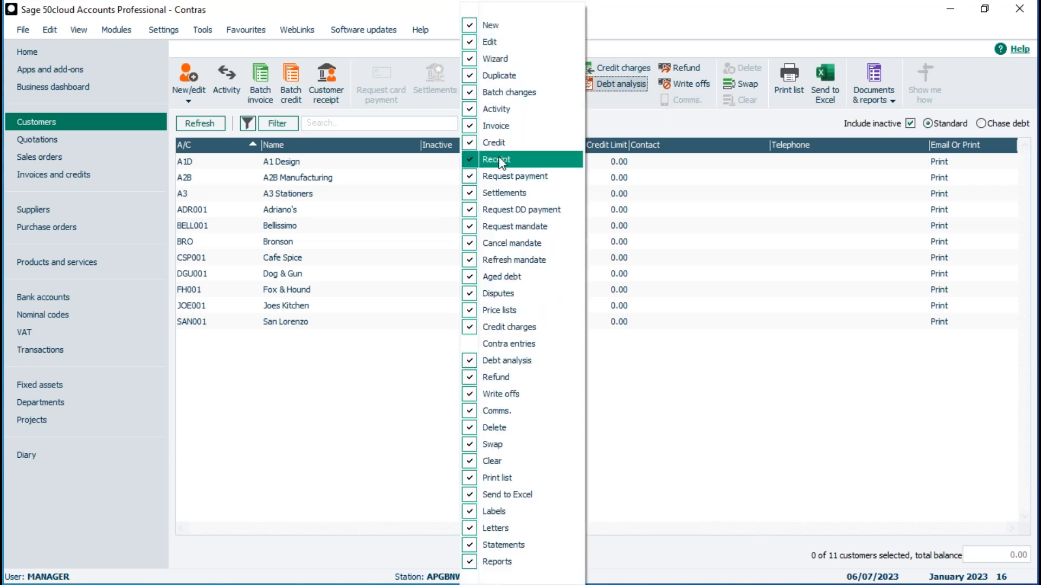
{"action": "left_click", "coordinate": [501, 329]}
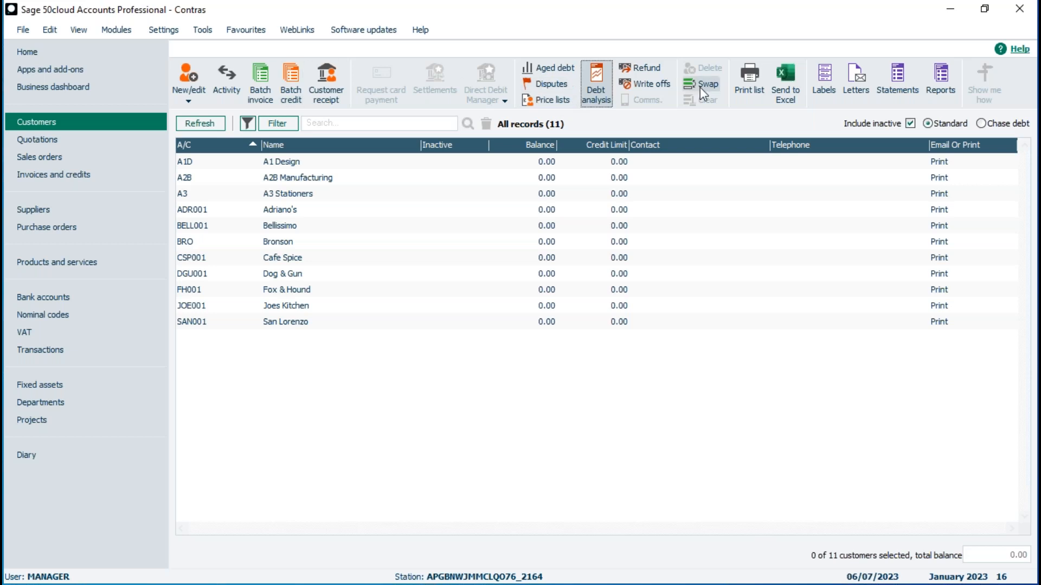
{"action": "right_click", "coordinate": [604, 92]}
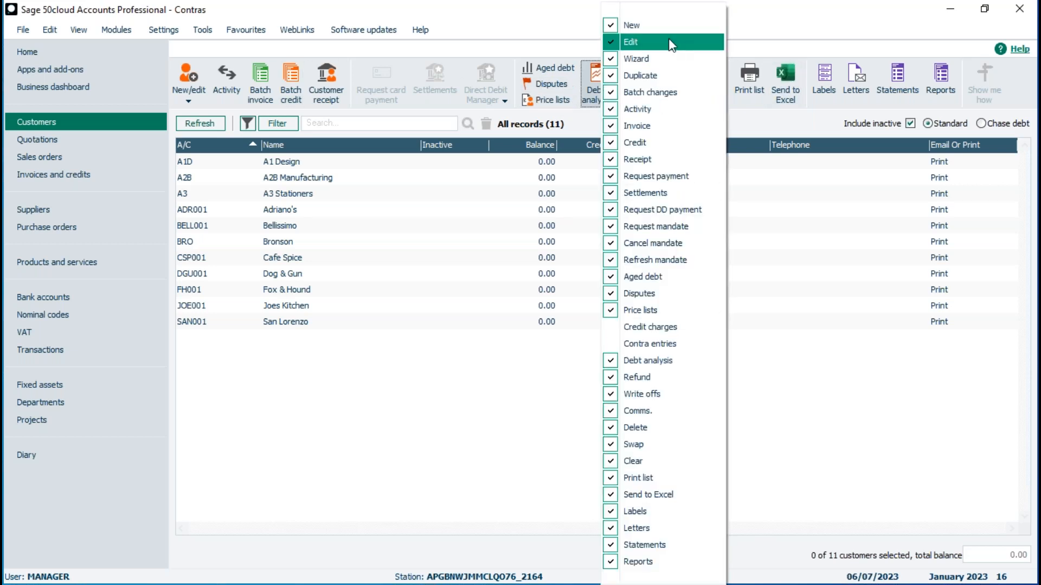
{"action": "left_click", "coordinate": [631, 345]}
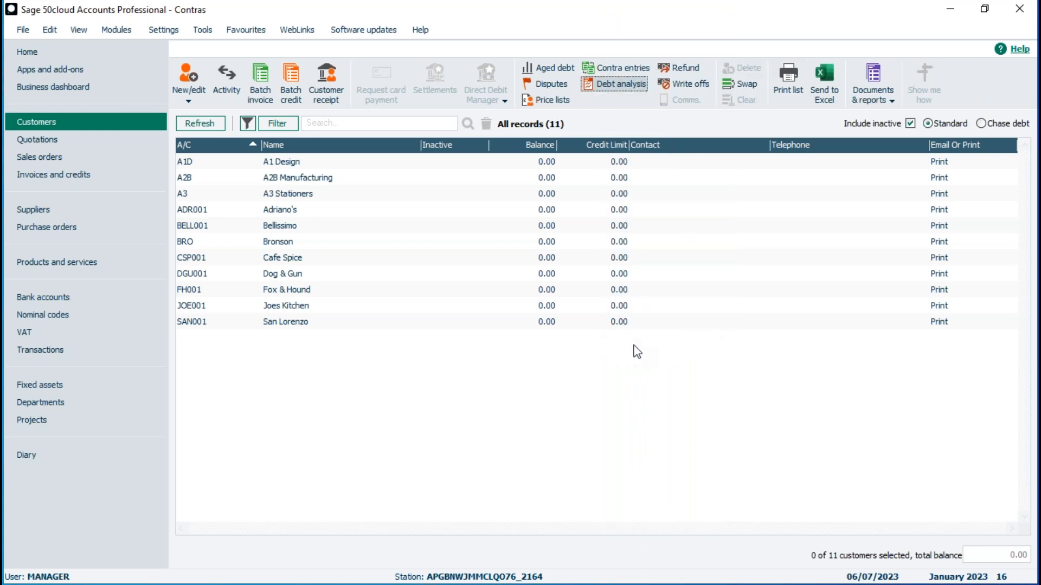